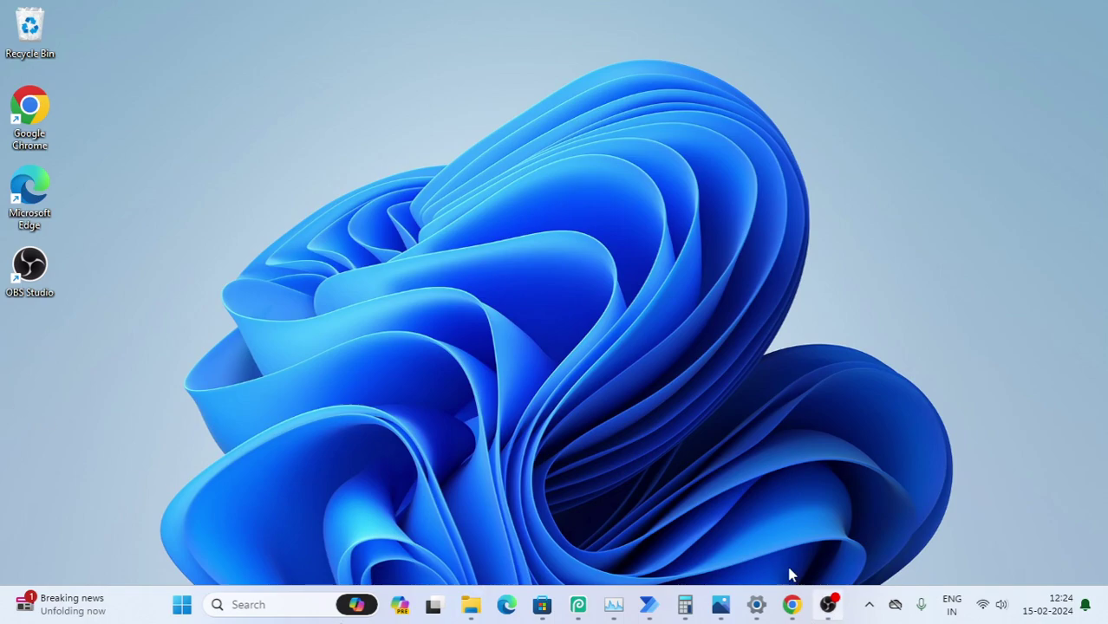
Open Microsoft Store, search for "luminar neo" and open the Luminar Neo - AI Photo Editor product page
left_click(539, 611)
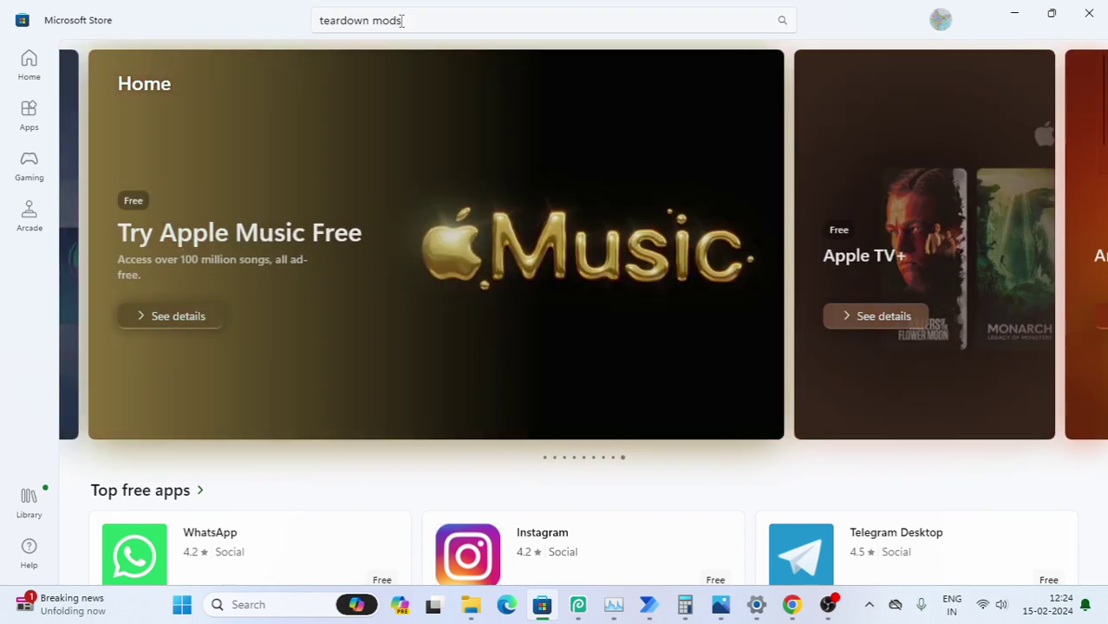
left_click(401, 20)
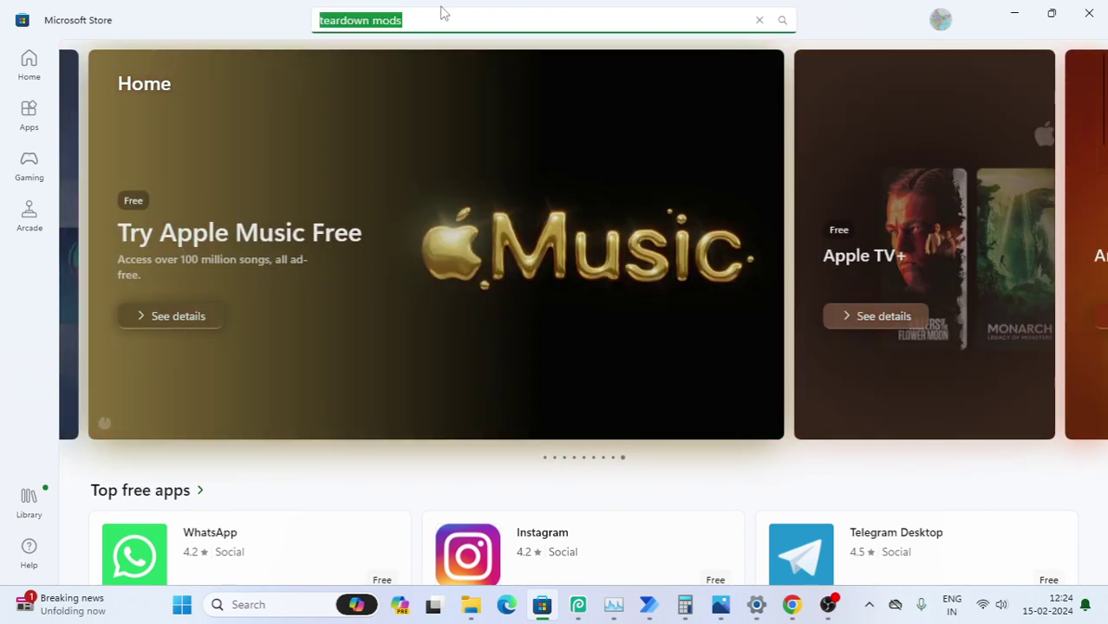
type("lumina")
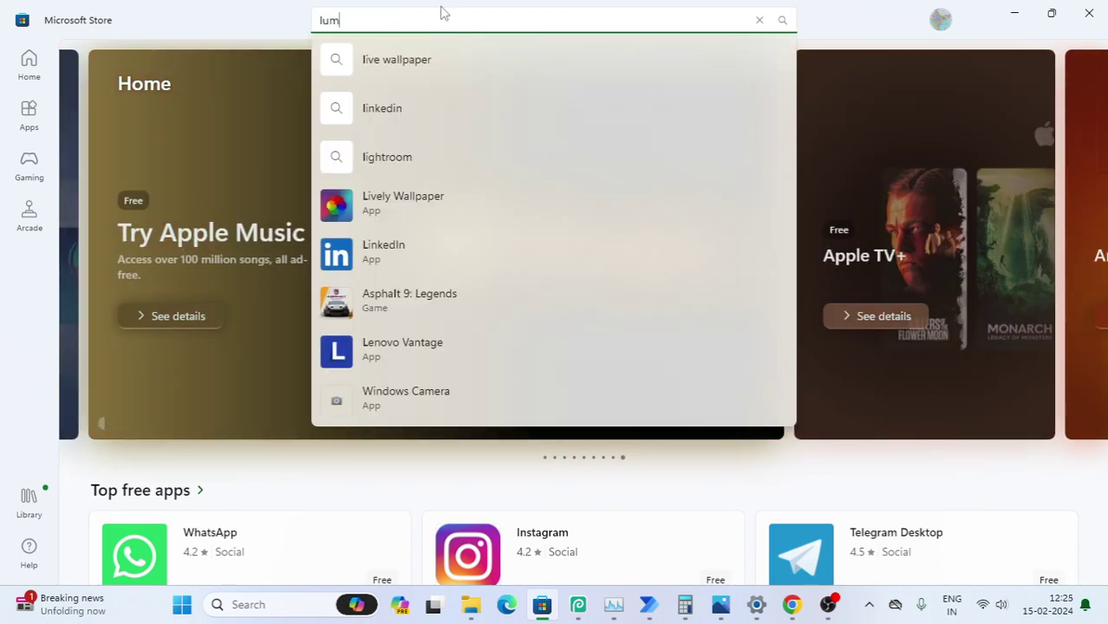
type("r neo")
key("Return")
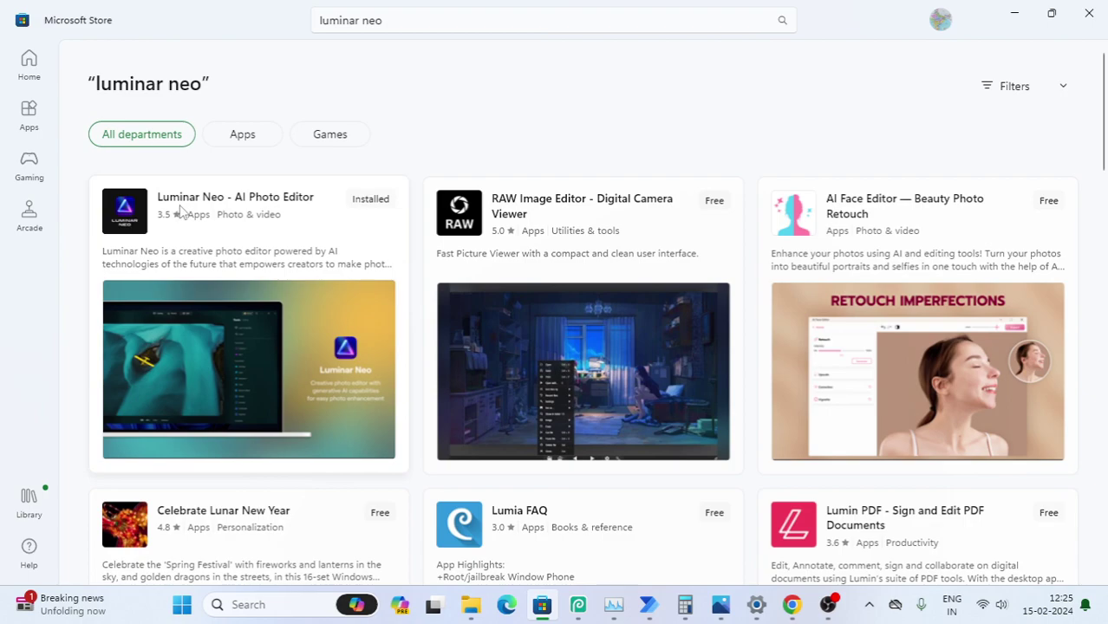
left_click(223, 232)
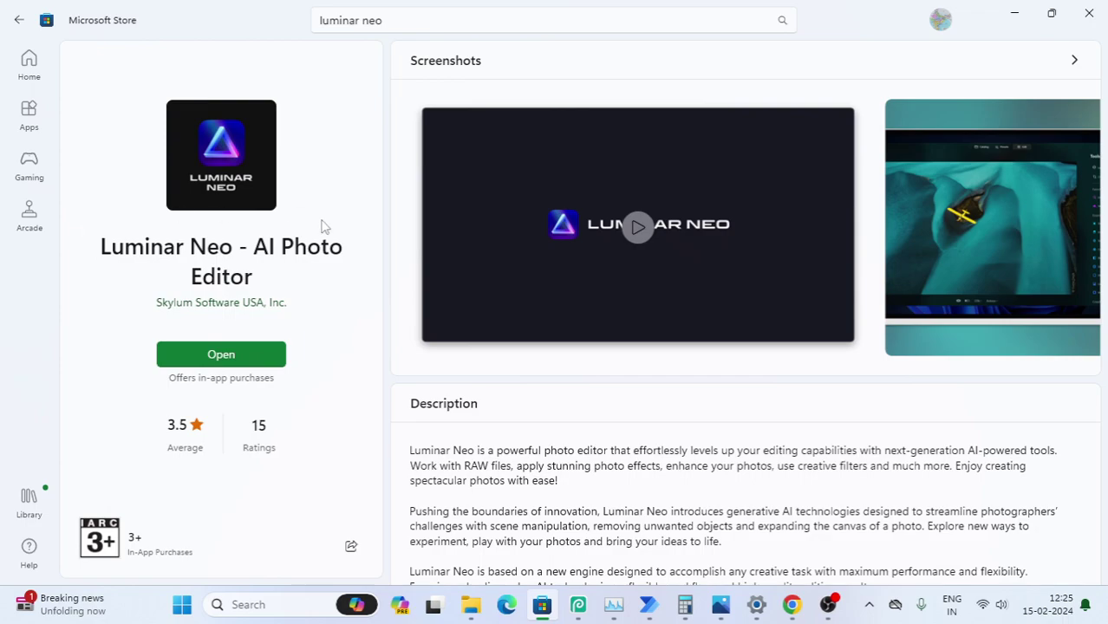
Look through the Luminar Neo preview screenshots, description and ratings on its store page
left_click(537, 245)
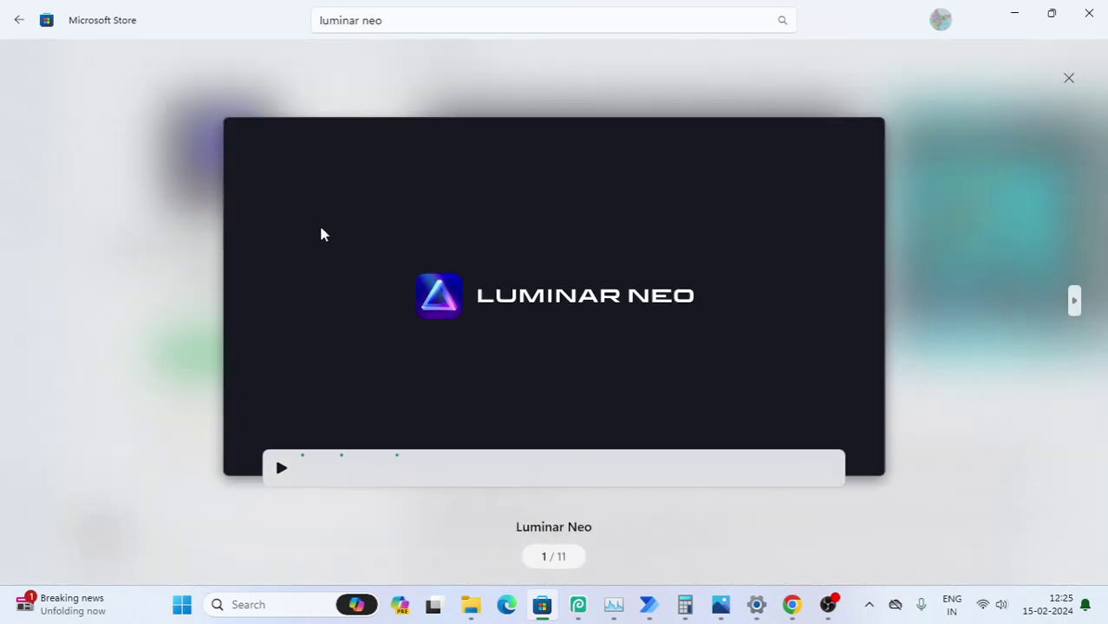
left_click(1075, 303)
left_click(1075, 301)
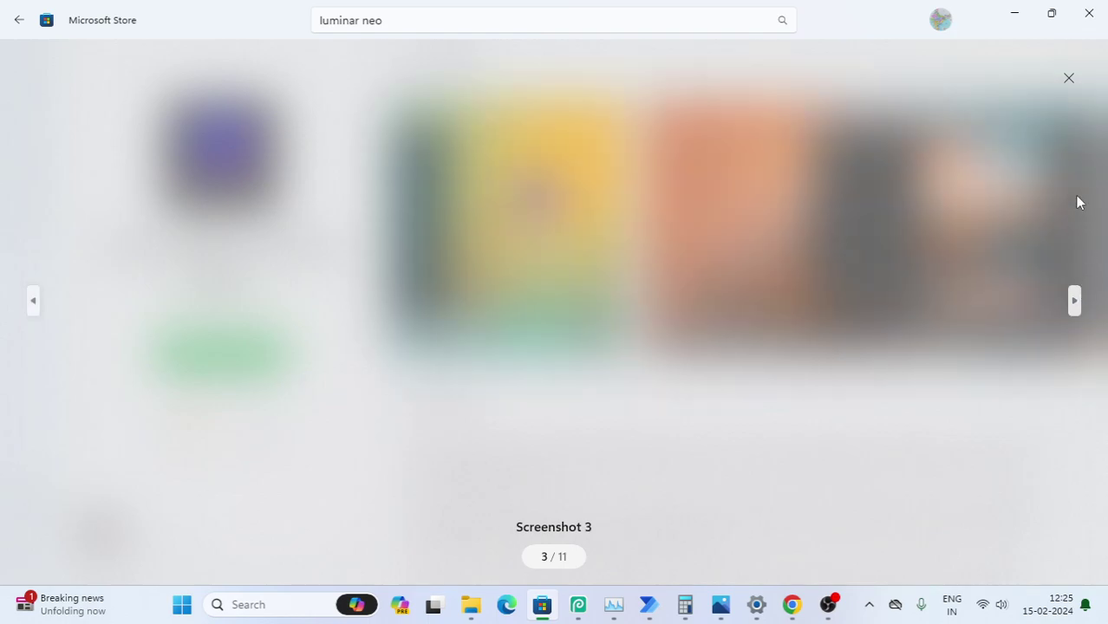
left_click(1068, 78)
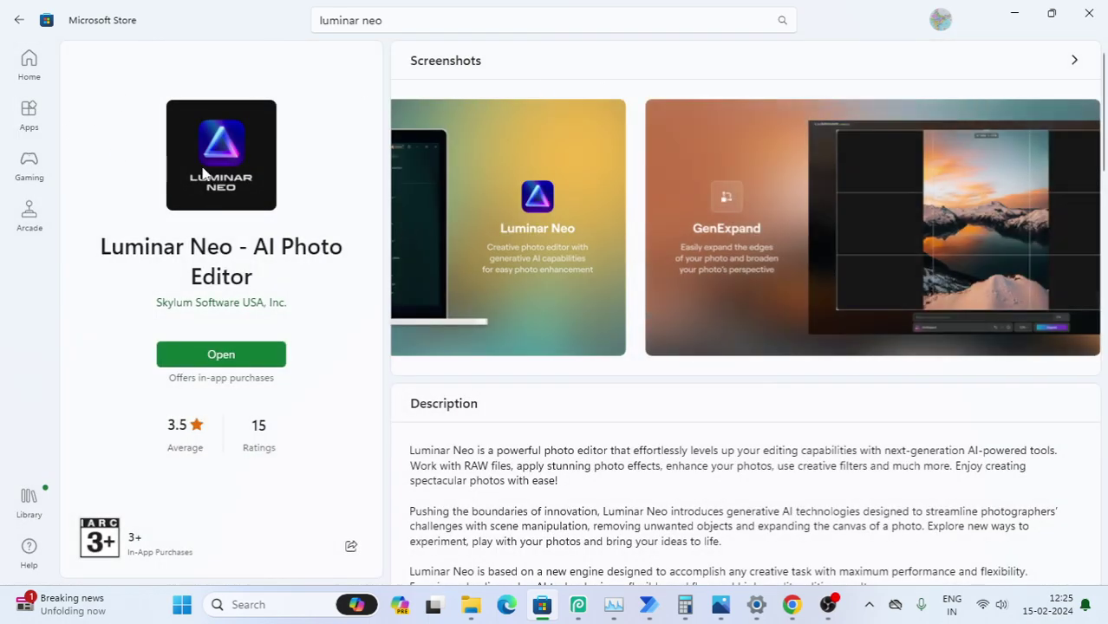
scroll(490, 381, "down", 3)
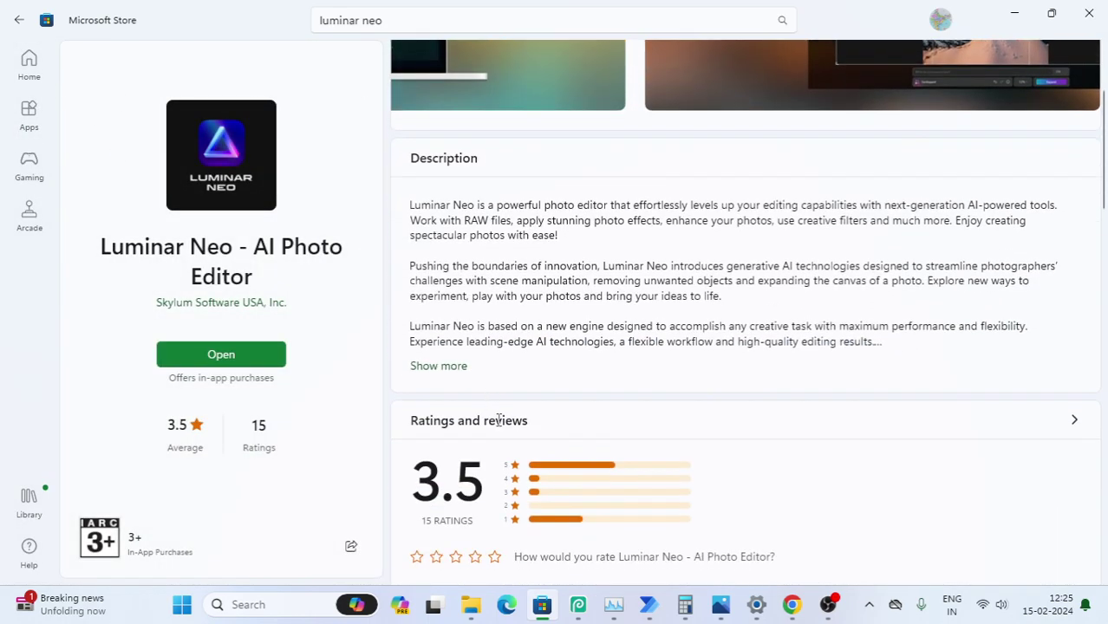
scroll(539, 407, "up", 3)
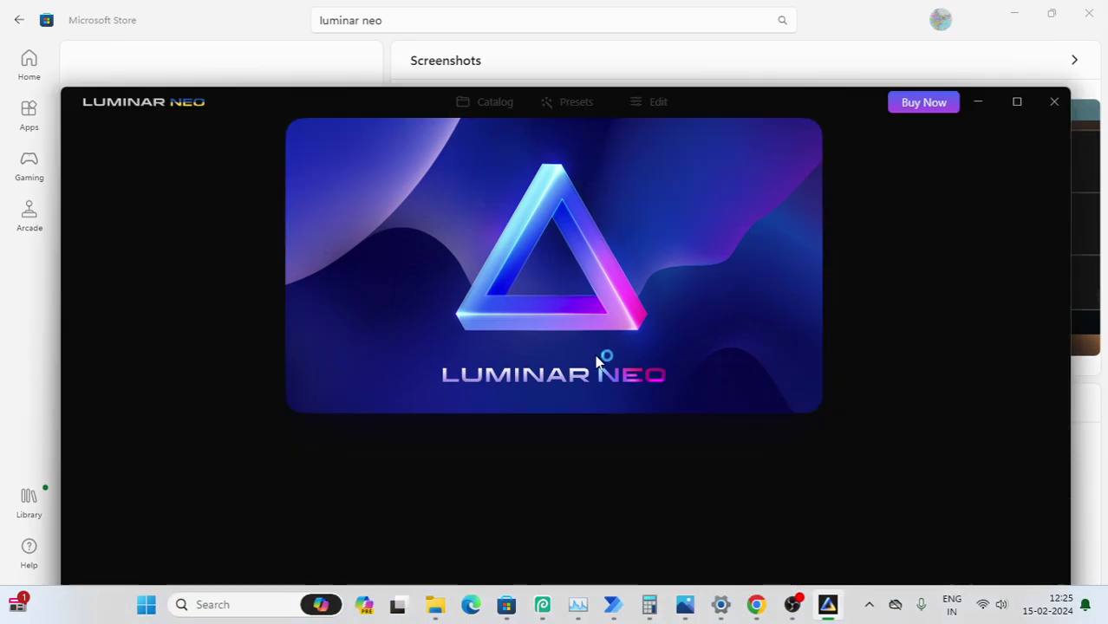
Maximize the Luminar Neo window and leave the purchase plans to continue in trial mode
left_click(1016, 103)
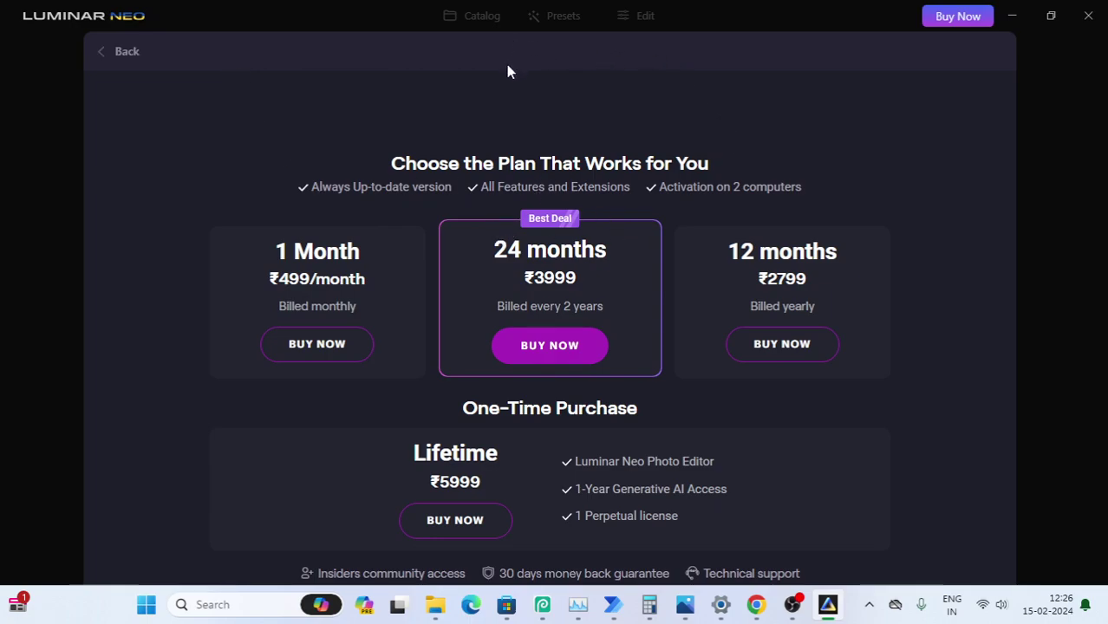
left_click(193, 54)
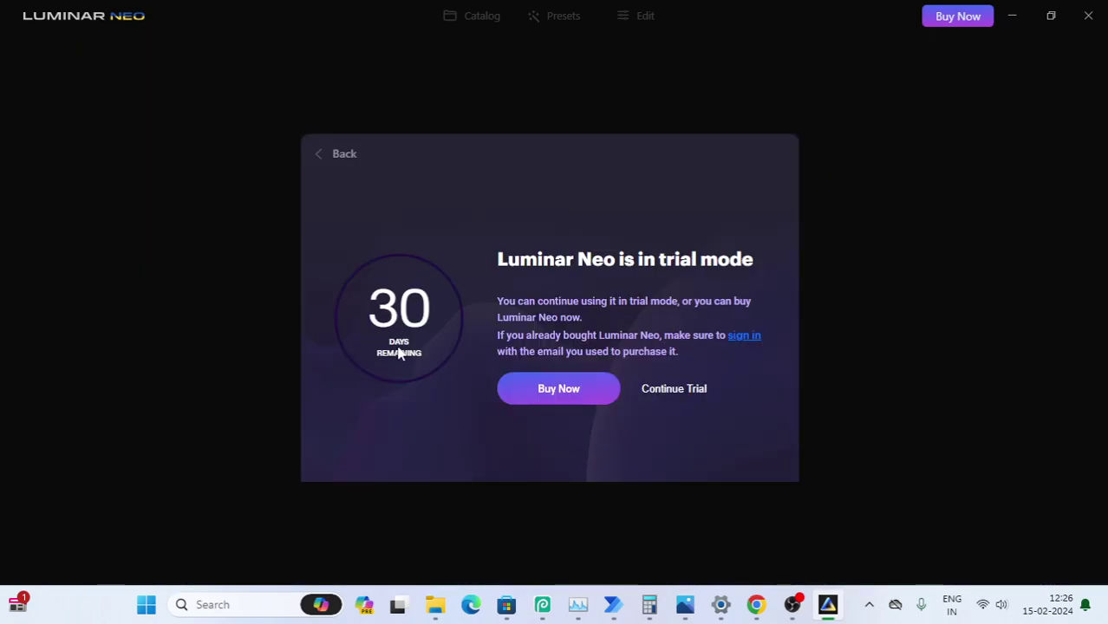
left_click(652, 395)
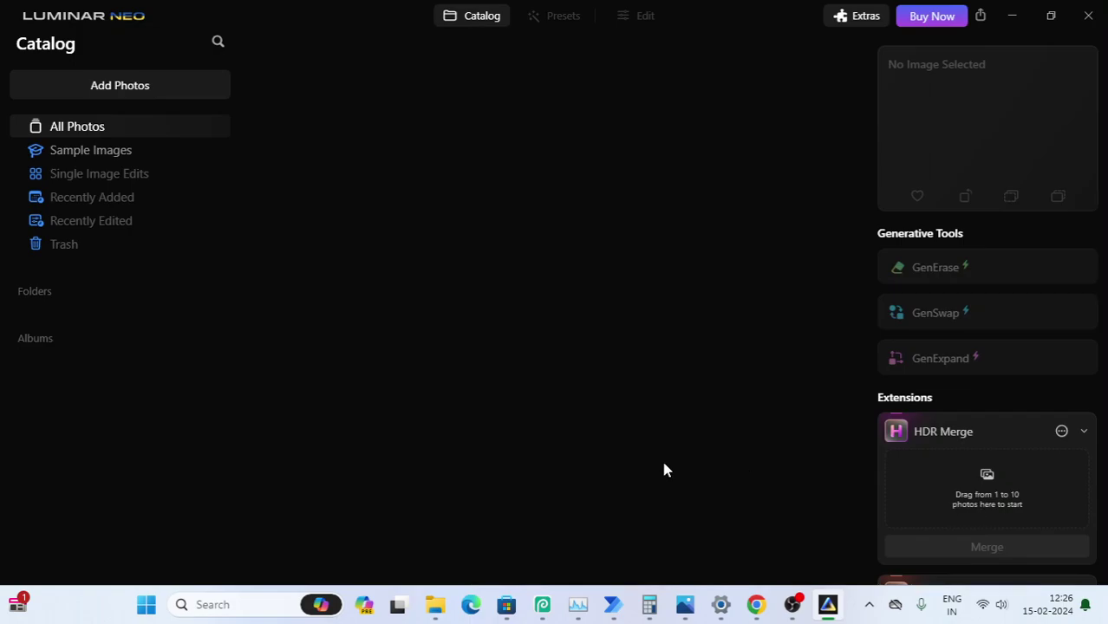
Try to add the picture "man doing thumps up 2" from the Pictures for yt.png folder to HDR Merge
mouse_move(436, 598)
mouse_move(368, 538)
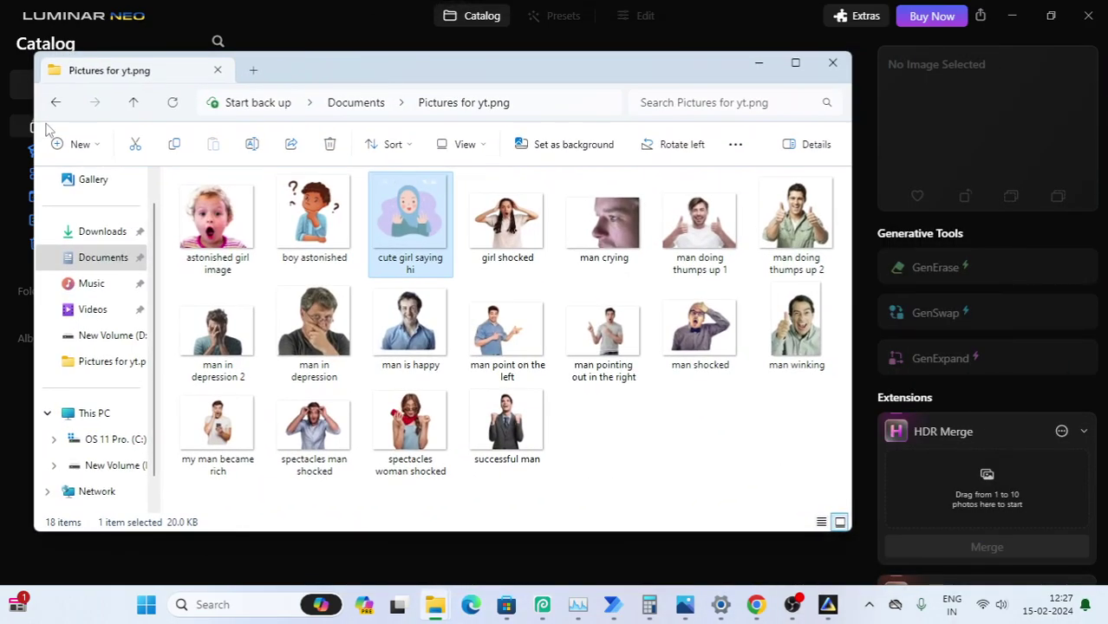
left_click_drag(851, 402, 566, 304)
left_click(404, 328)
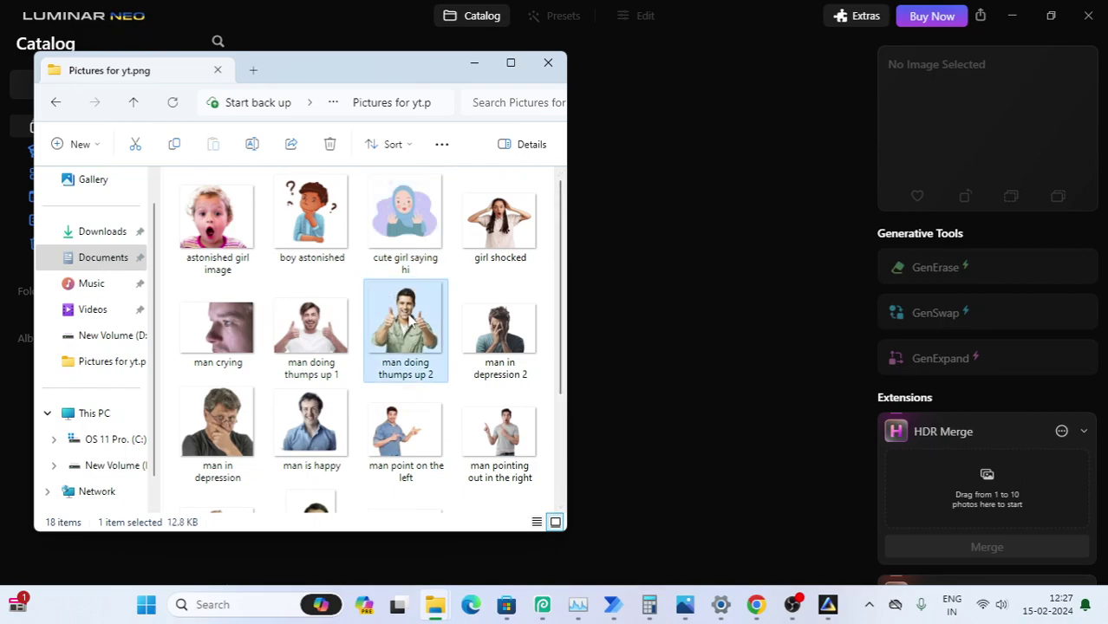
left_click_drag(828, 453, 1073, 451)
View the HDR Merge settings and browse the Sample Images in the catalog
left_click(1062, 430)
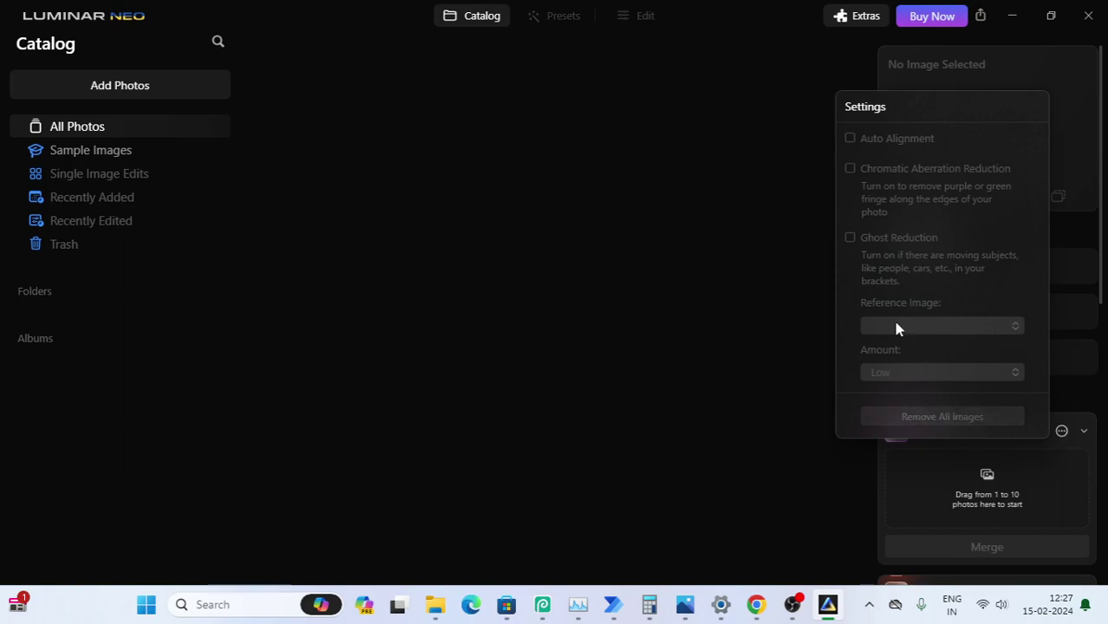
left_click(666, 228)
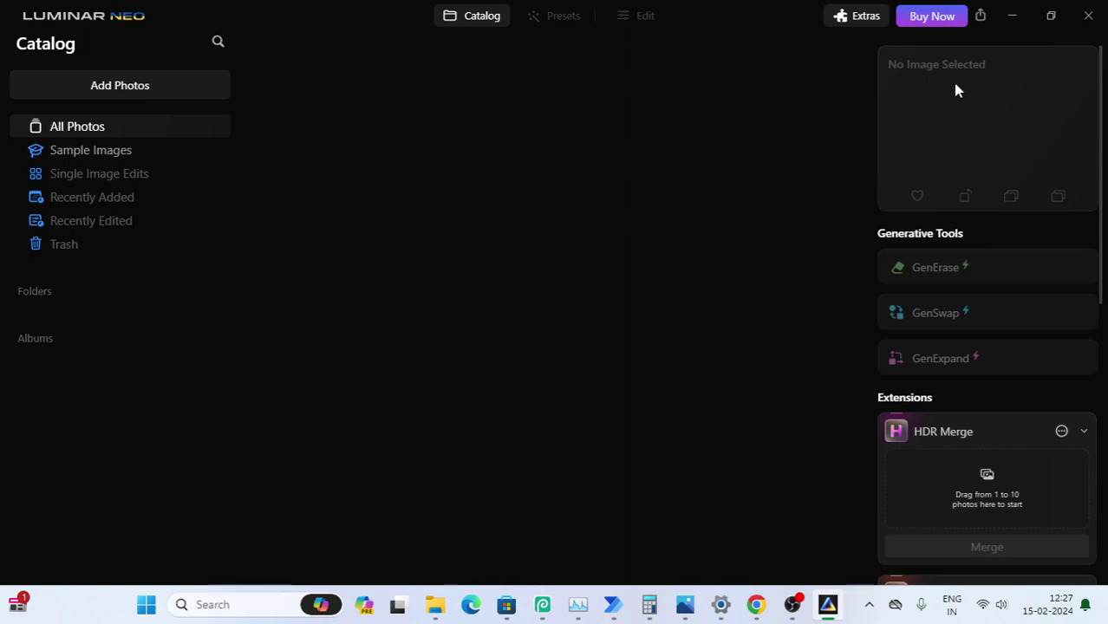
left_click(136, 153)
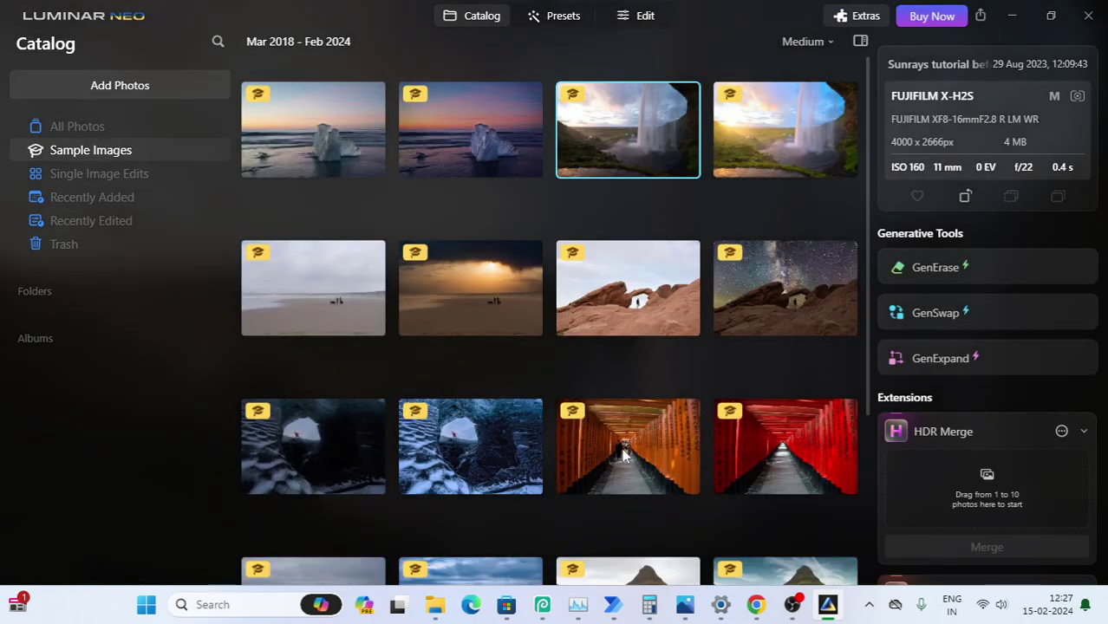
scroll(626, 384, "down", 3)
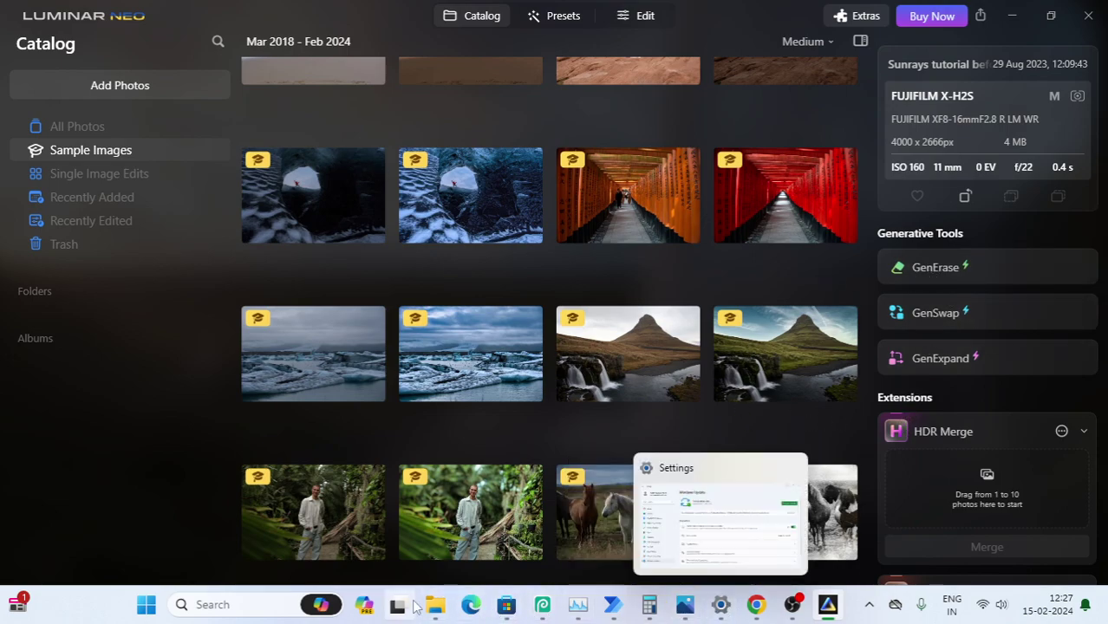
Bring the picture "cute girl saying hi" from the Pictures for yt.png folder into Luminar Neo and open it for editing
left_click(345, 518)
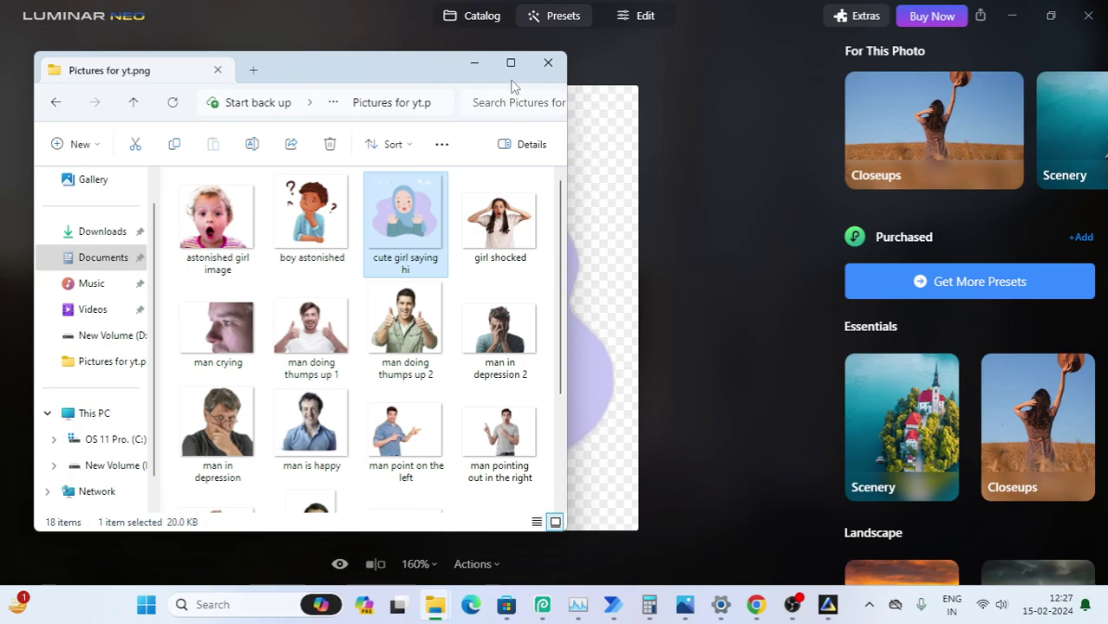
left_click(474, 64)
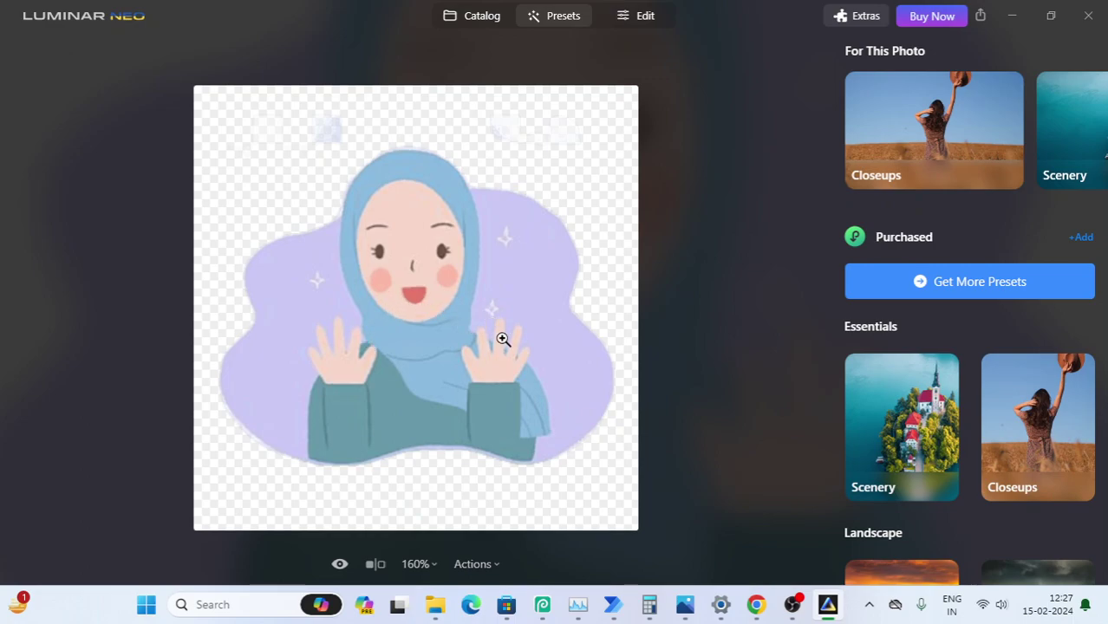
left_click(626, 21)
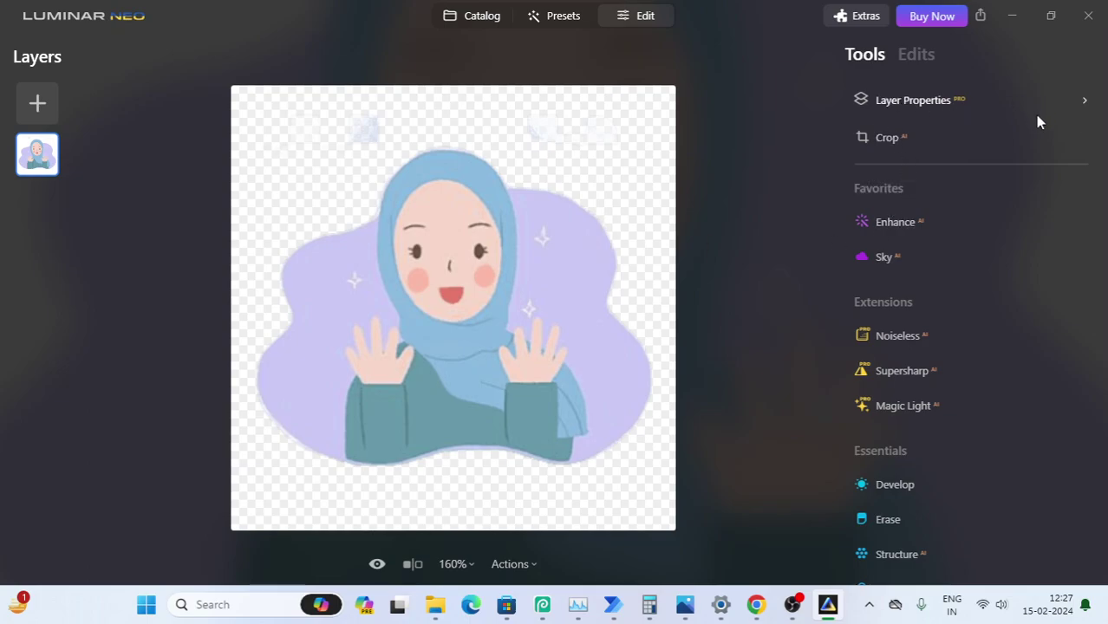
Crop the picture at its original ratio to a tighter frame around the girl and apply the crop
left_click(942, 148)
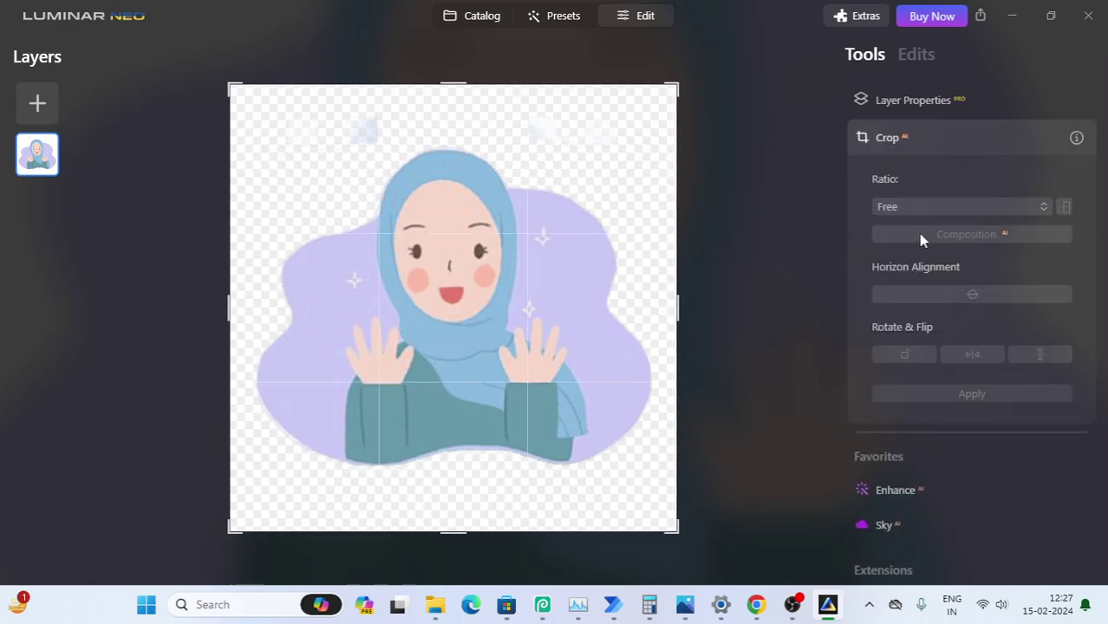
mouse_move(679, 319)
left_mouse_down()
mouse_move(651, 318)
mouse_move(665, 320)
left_mouse_up()
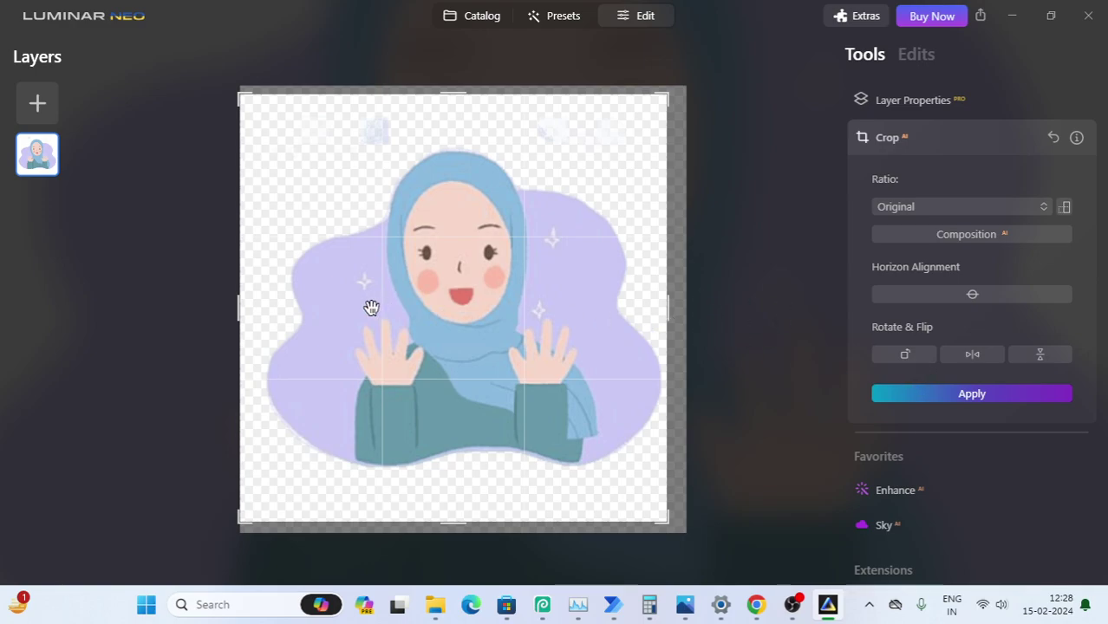
mouse_move(242, 310)
left_mouse_down()
mouse_move(257, 312)
mouse_move(245, 312)
left_mouse_up()
left_click_drag(444, 105, 445, 114)
left_click_drag(444, 98, 472, 122)
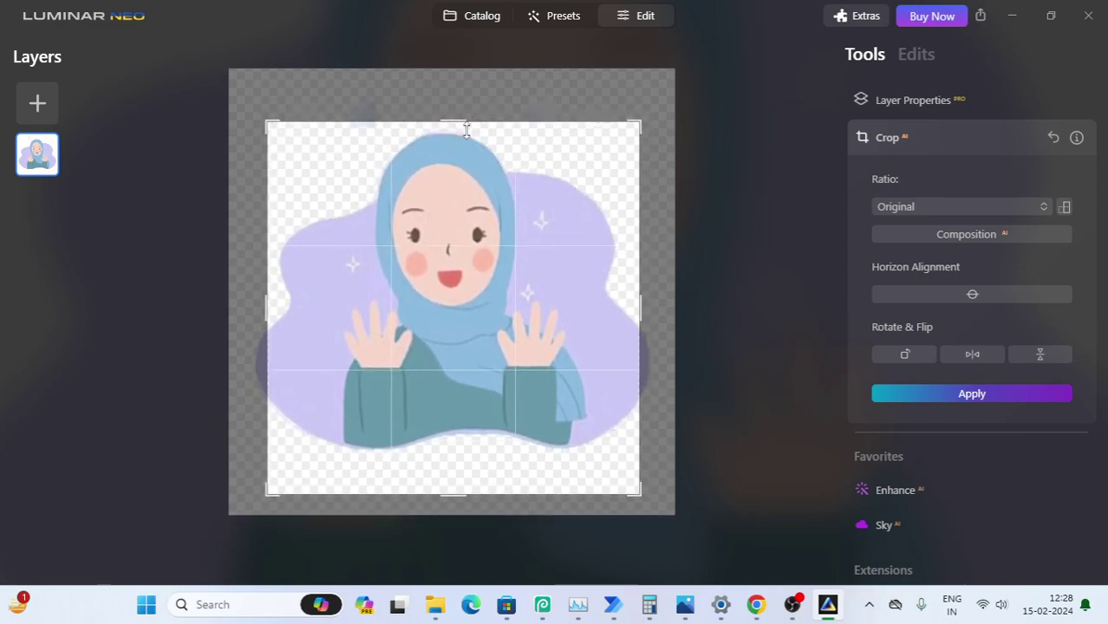
left_click(928, 390)
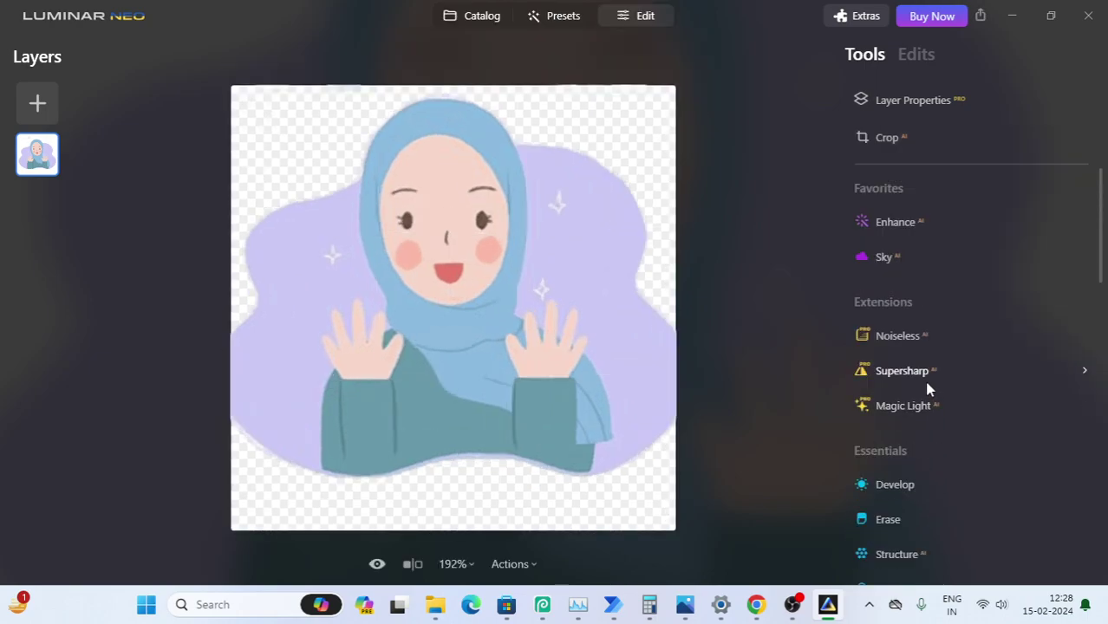
Enhance the picture with Accent set to 100 and Sky Enhancer set to 100
left_click(912, 224)
left_click_drag(877, 311, 1071, 312)
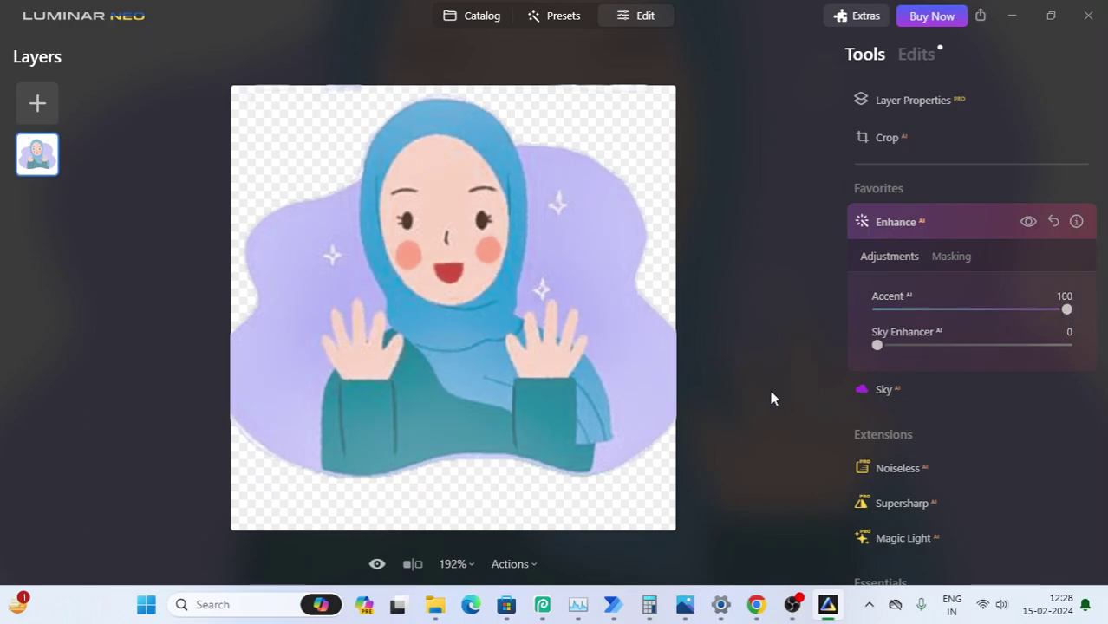
mouse_move(876, 346)
left_mouse_down()
mouse_move(1068, 345)
mouse_move(895, 346)
left_mouse_up()
left_click_drag(965, 351, 1086, 352)
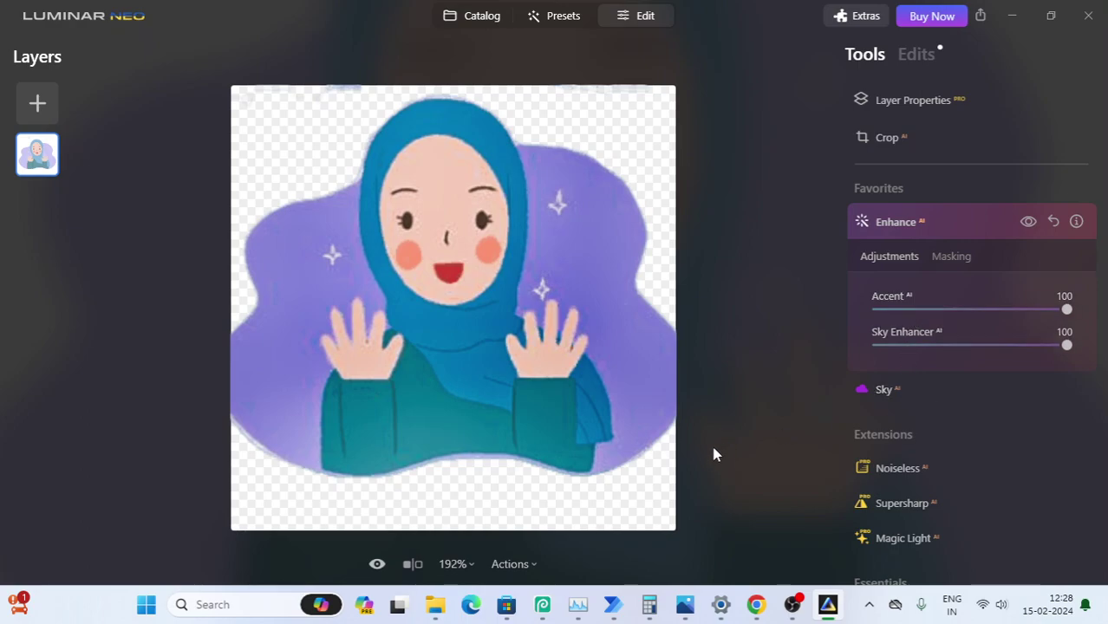
Try Bright Blue Sky 1 as the replacement sky, and switch the selection to Blue Sky 5
left_click(895, 389)
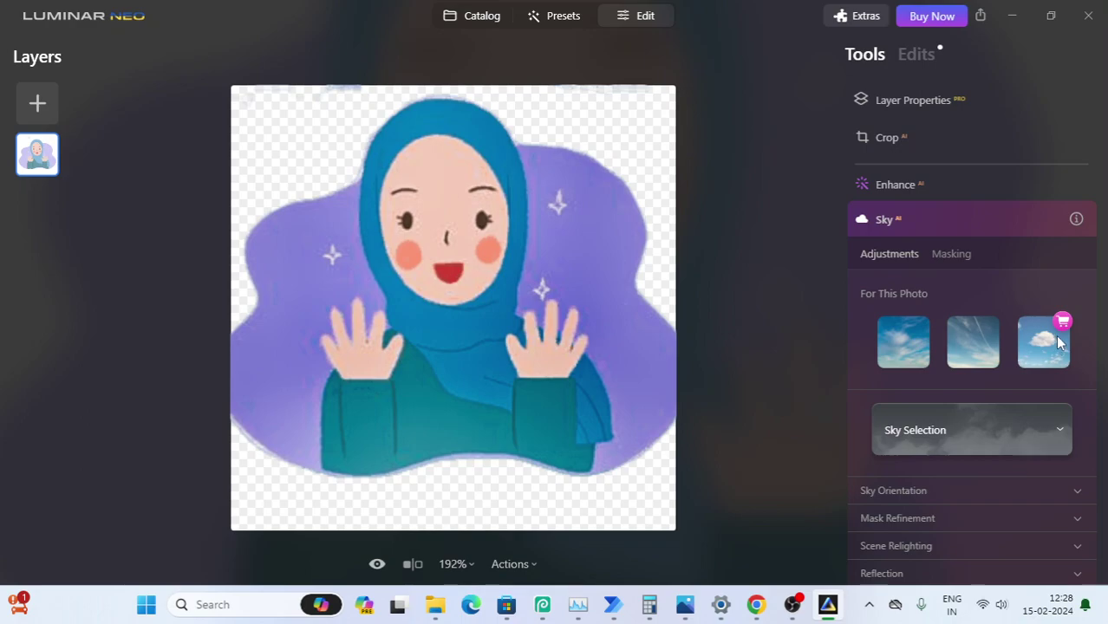
left_click(961, 338)
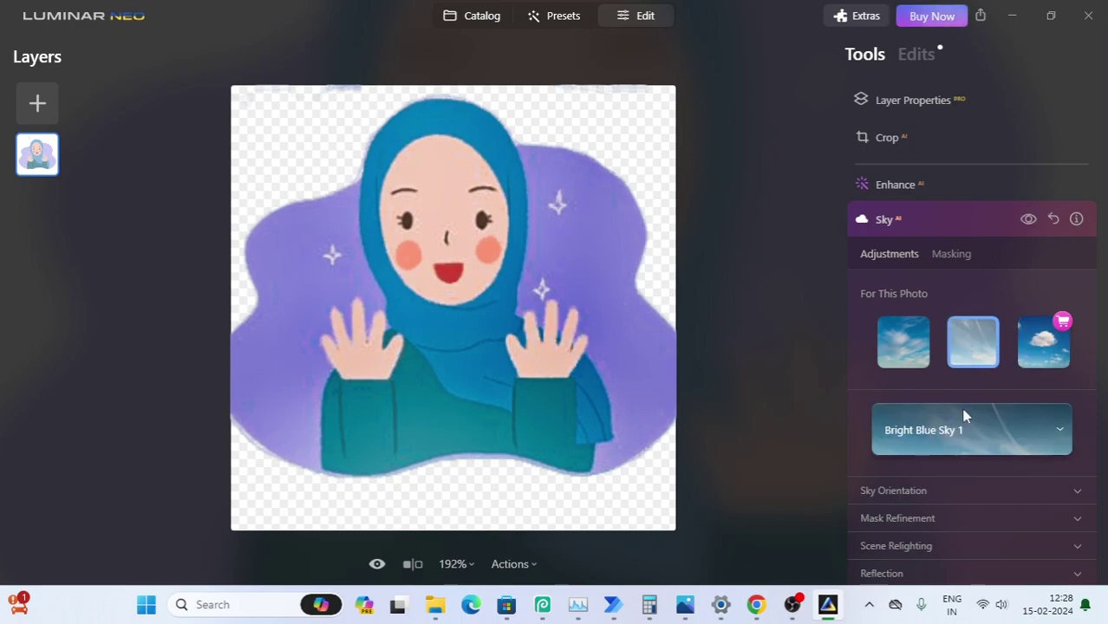
left_click(921, 436)
left_click(974, 227)
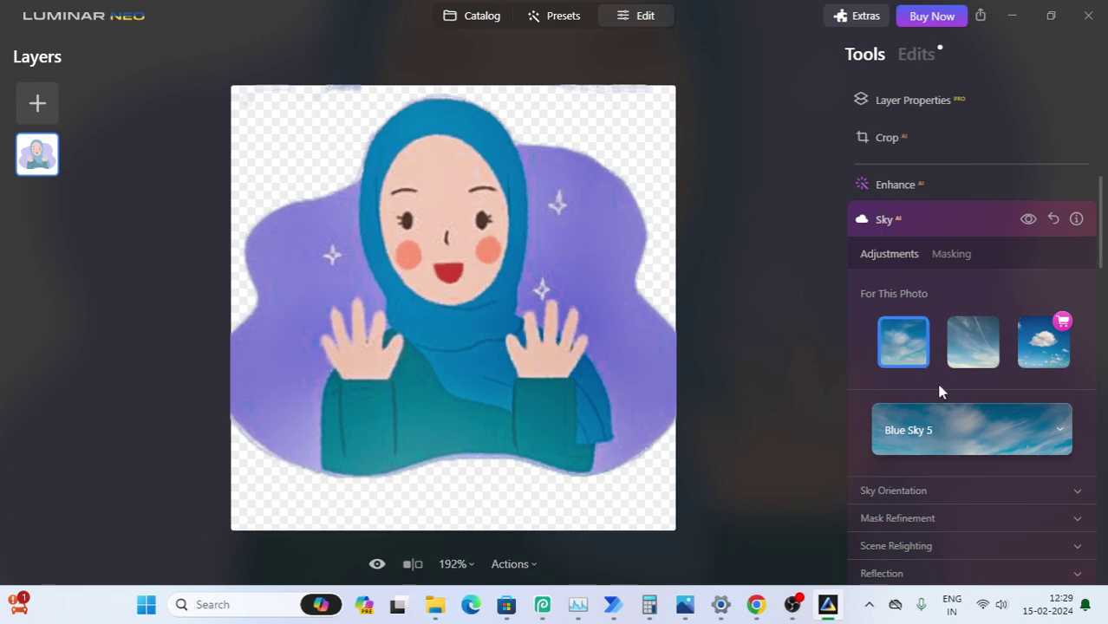
Mask the sky effect with a paint brush of size 117 over the purple background beside the girl
left_click(953, 254)
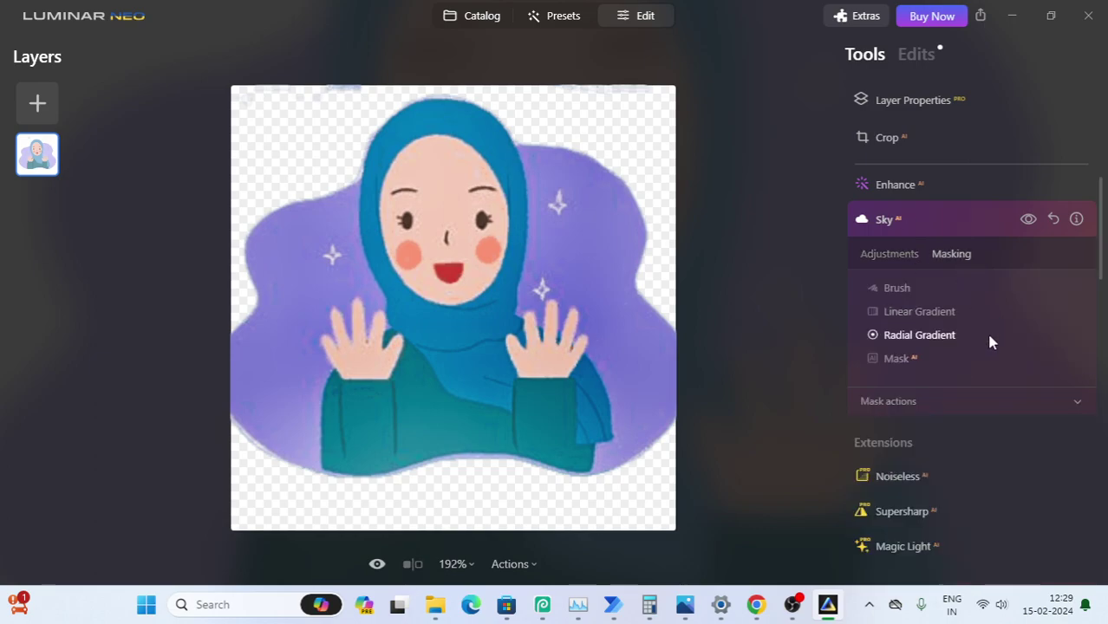
left_click(906, 291)
mouse_move(920, 361)
left_mouse_down()
mouse_move(947, 361)
mouse_move(928, 361)
left_mouse_up()
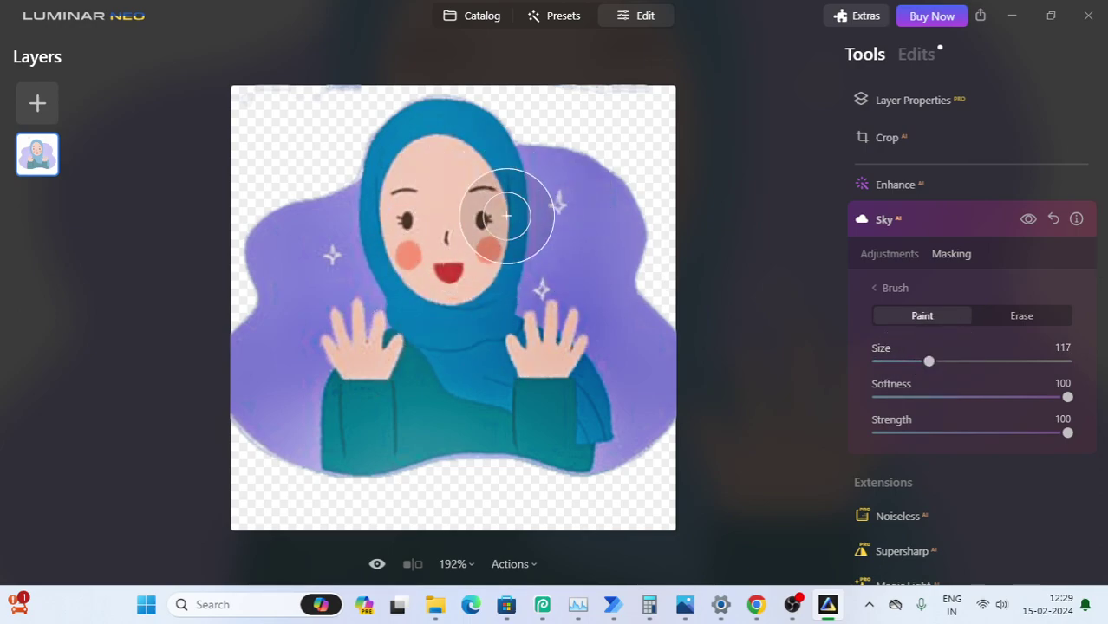
Erase part of the sky mask beside the girl's raised hand with brush size 63, softness 30 and strength 99
left_click(991, 320)
mouse_move(928, 361)
left_mouse_down()
mouse_move(955, 355)
mouse_move(916, 354)
mouse_move(1068, 354)
mouse_move(847, 364)
mouse_move(902, 361)
left_mouse_up()
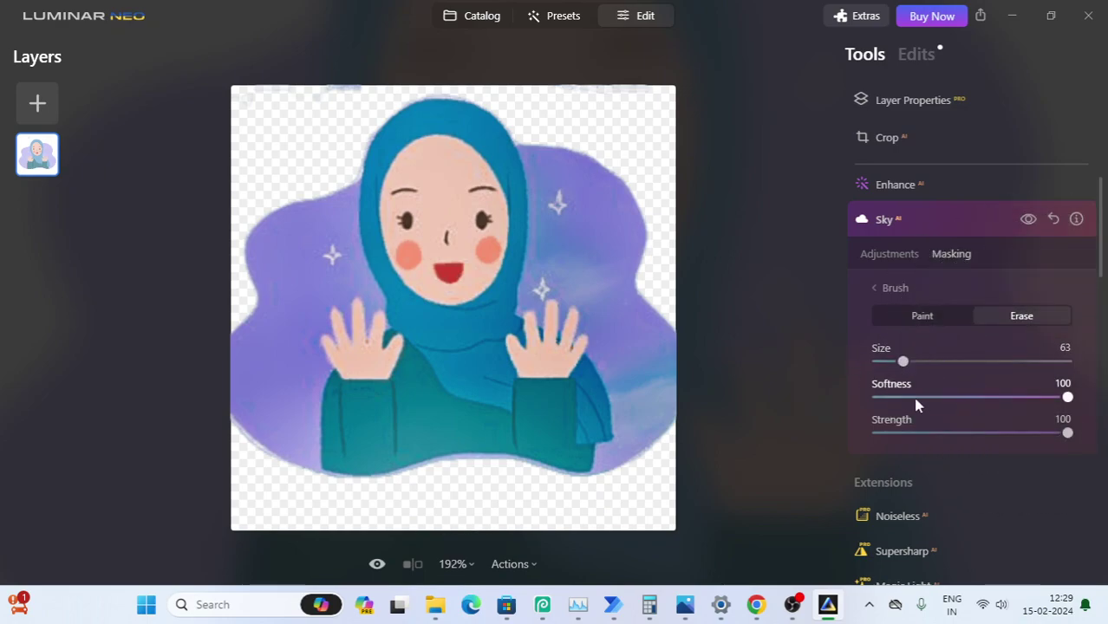
left_click_drag(1065, 397, 933, 392)
left_click(1066, 432)
mouse_move(631, 299)
left_mouse_down()
mouse_move(485, 255)
mouse_move(521, 303)
left_mouse_up()
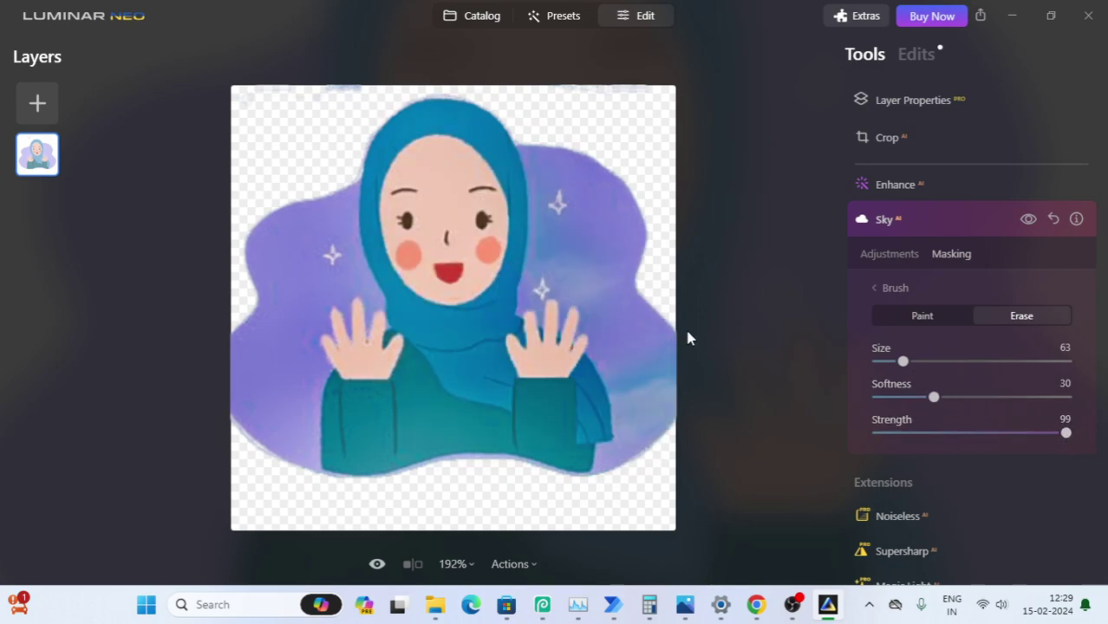
Erase the sky mask from the girl and the purple background around her with brush size 63, softness 30 and strength 99
left_click_drag(416, 245, 410, 274)
left_click_drag(291, 145, 269, 173)
mouse_move(357, 174)
left_mouse_down()
mouse_move(366, 275)
mouse_move(396, 283)
left_mouse_up()
mouse_move(295, 151)
left_mouse_down()
mouse_move(258, 195)
mouse_move(295, 165)
left_mouse_up()
mouse_move(613, 260)
left_mouse_down()
mouse_move(416, 306)
mouse_move(570, 315)
mouse_move(708, 300)
mouse_move(588, 349)
left_mouse_up()
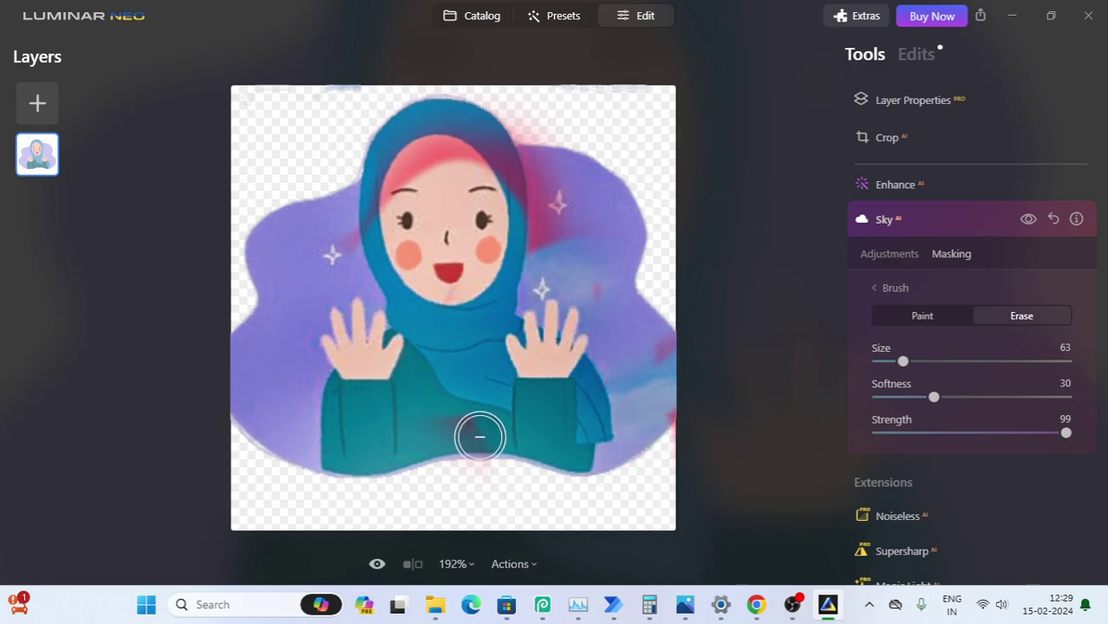
left_click_drag(487, 376, 429, 174)
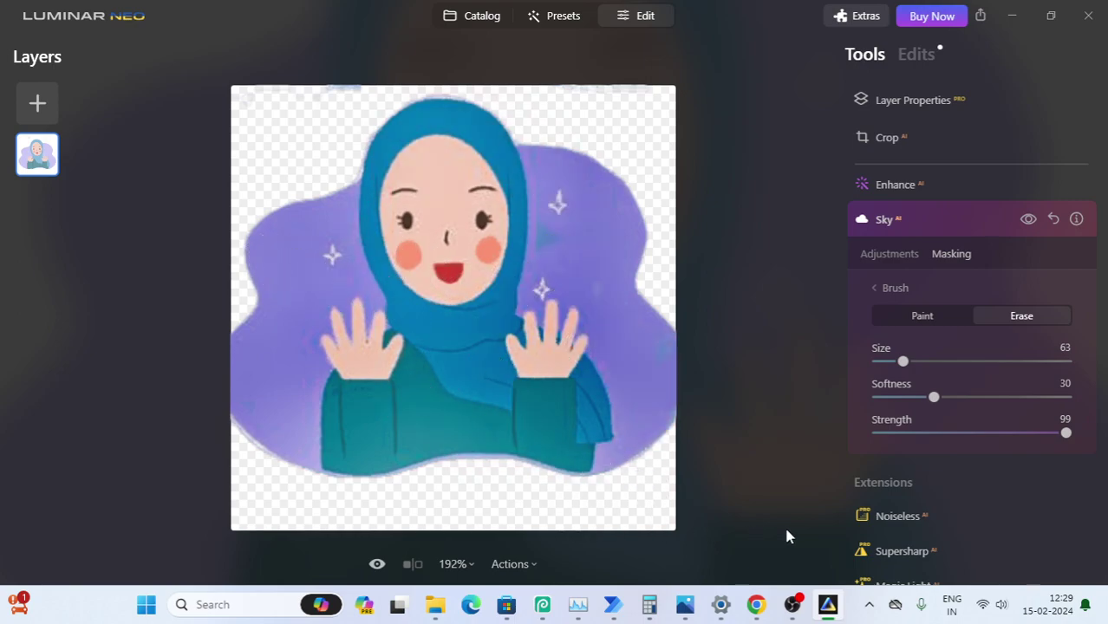
Apply Noiseless noise reduction to the picture at the High level and inspect the area around the girl's scarf
left_click(916, 519)
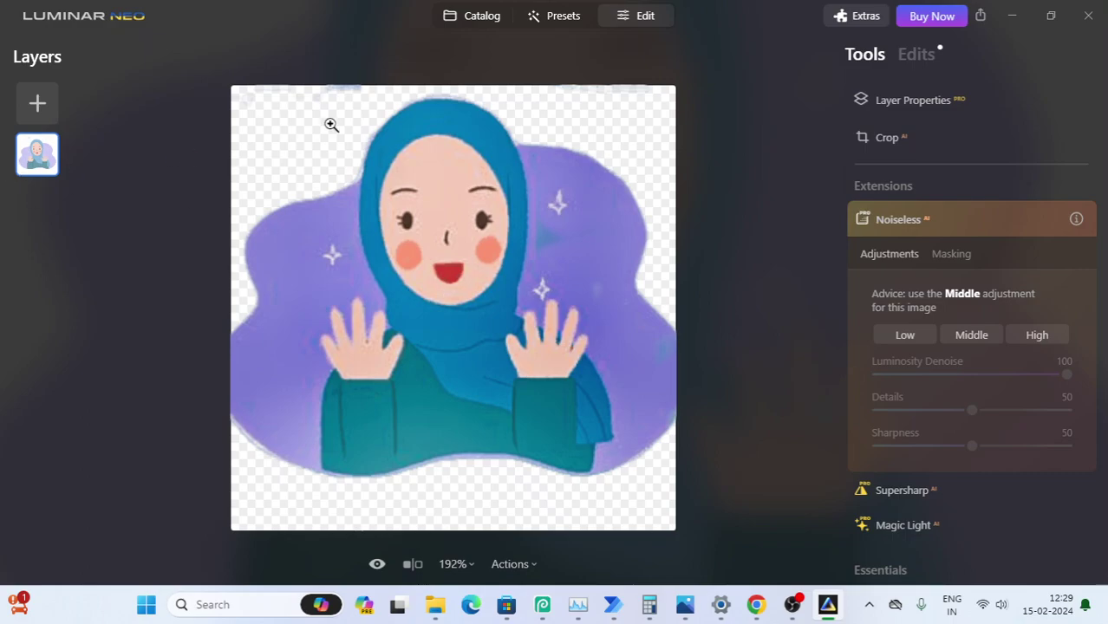
left_click(1036, 336)
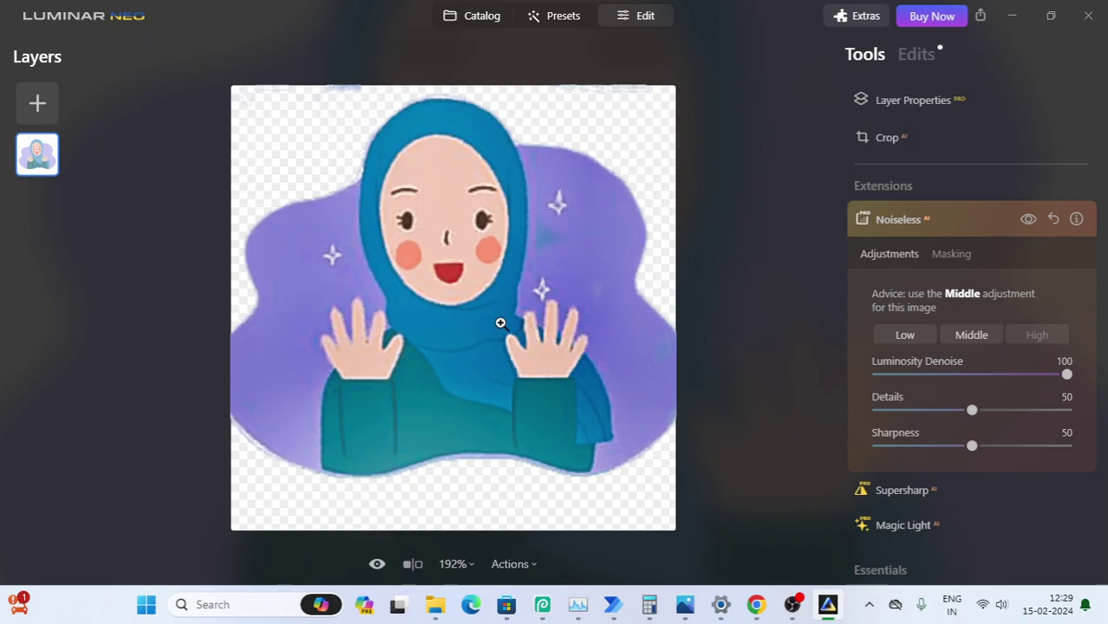
left_click(511, 303)
left_click(497, 287)
left_click(498, 288)
left_click(499, 288)
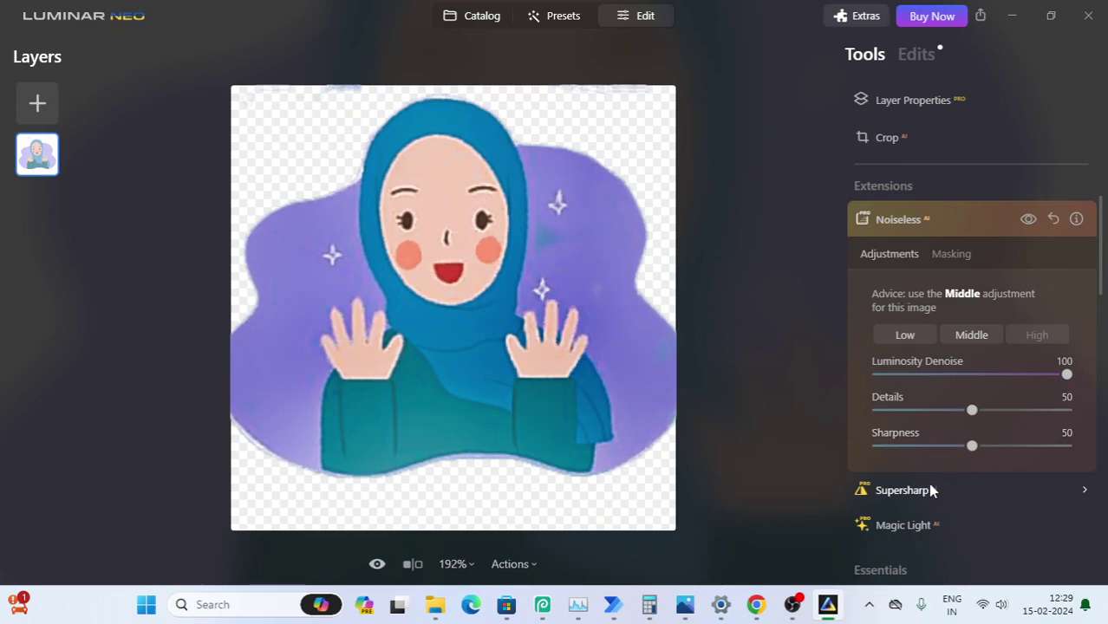
Set Noiseless to the Middle level with Luminosity Denoise 80, Details 100 and Sharpness 100
double_click(970, 410)
left_click_drag(988, 450, 1088, 451)
left_click_drag(1068, 376, 1029, 375)
left_click(976, 336)
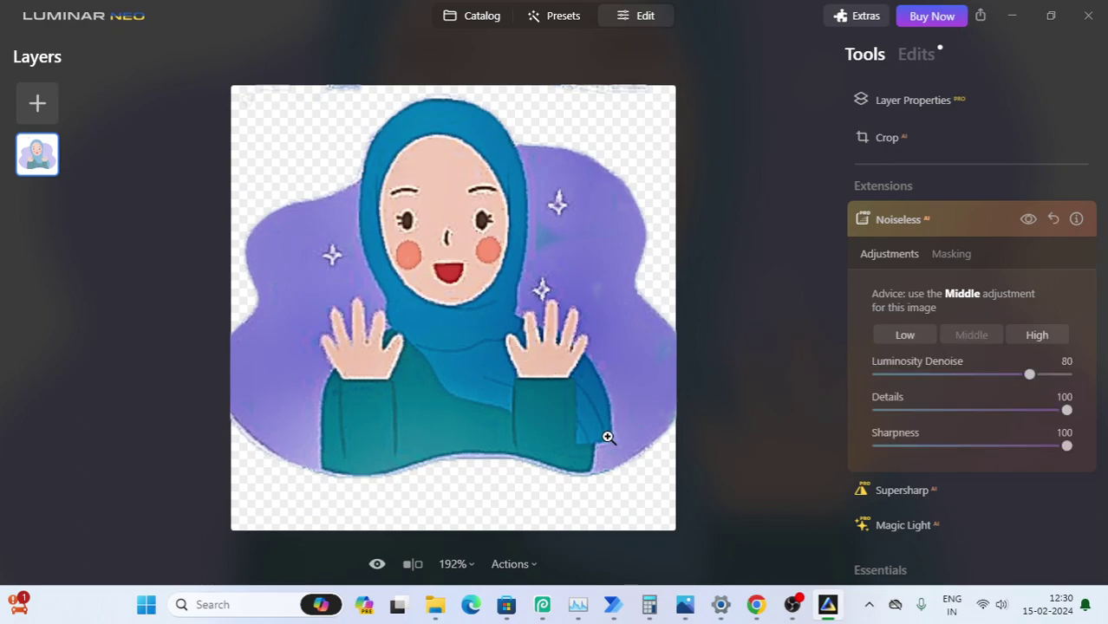
Sharpen the picture with Supersharp in Motion Blur mode at the High level with Face Enhancer enabled
left_click(893, 490)
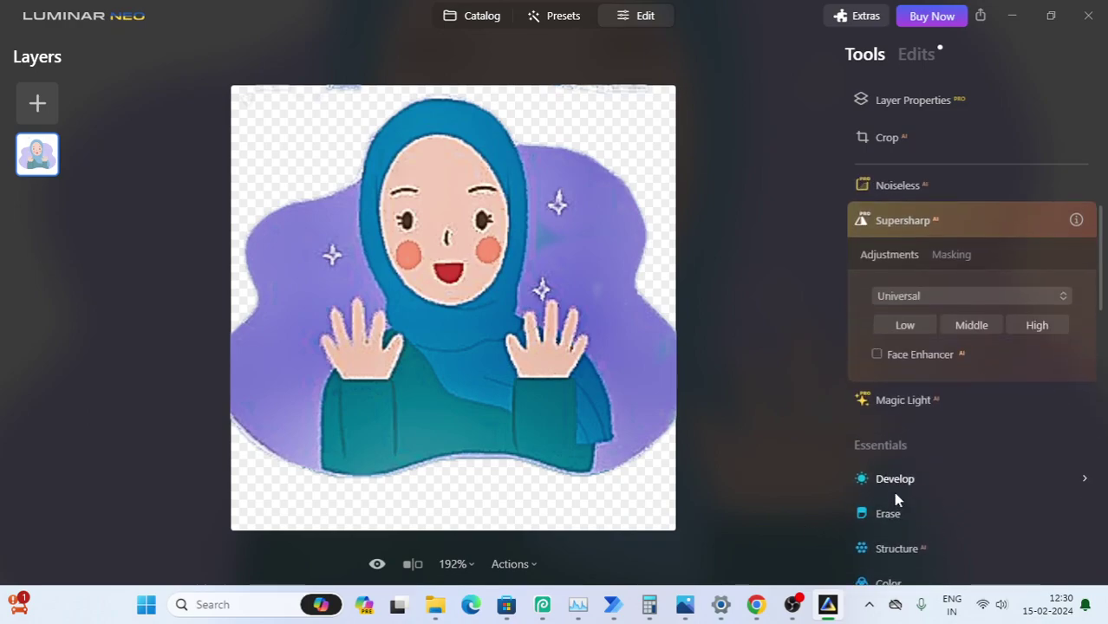
left_click(898, 354)
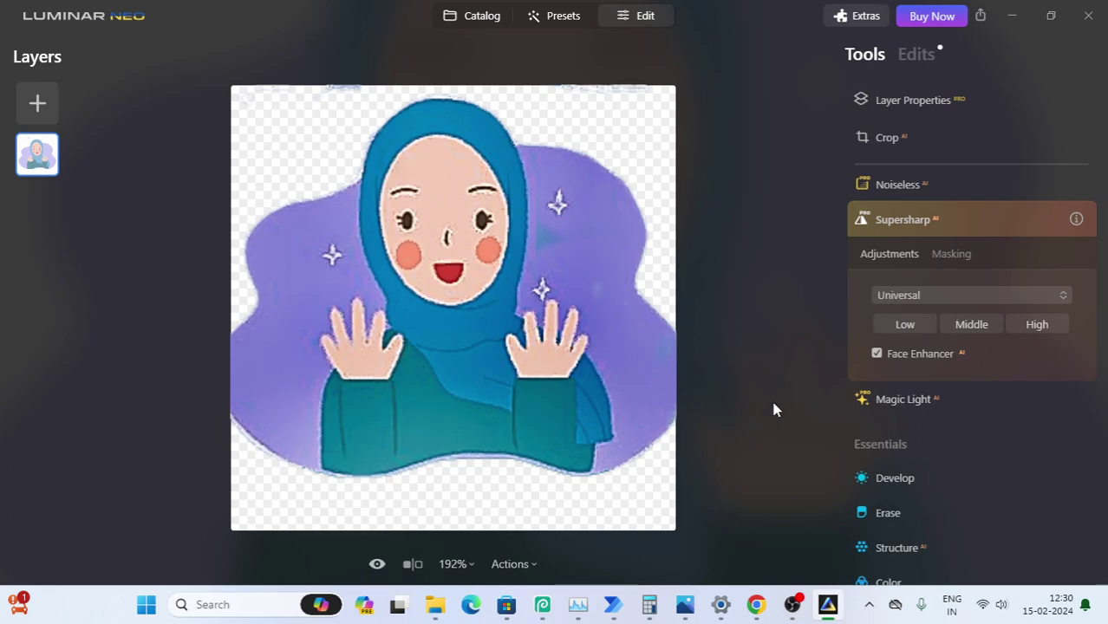
left_click(955, 294)
left_click(943, 351)
left_click(928, 334)
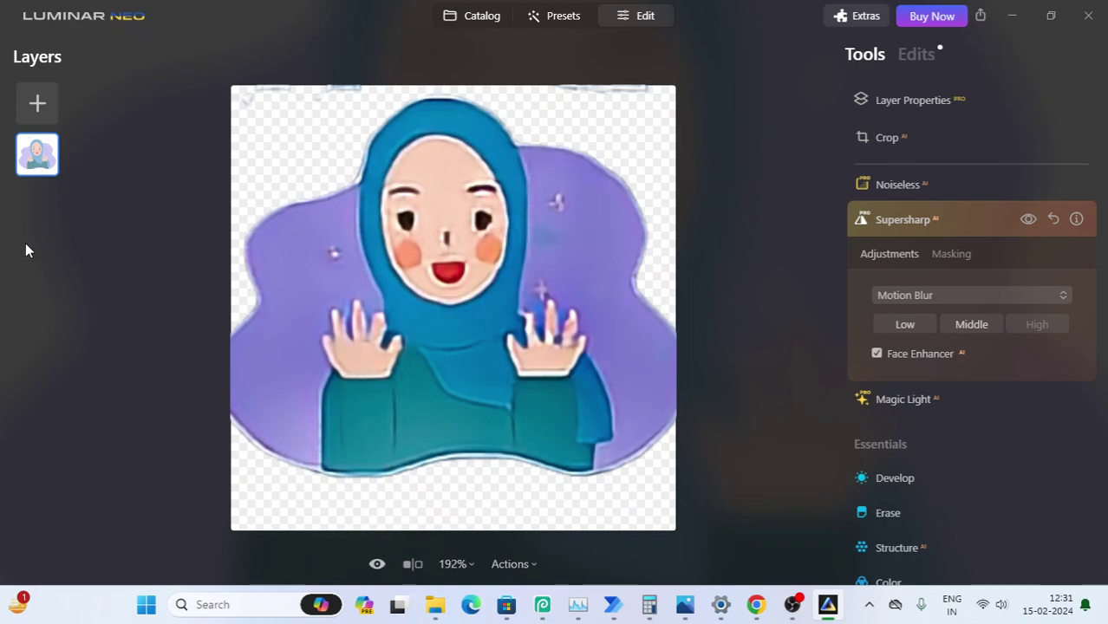
Apply a Matte effect to the picture with Amount 3 and Contrast 8
scroll(952, 422, "down", 10)
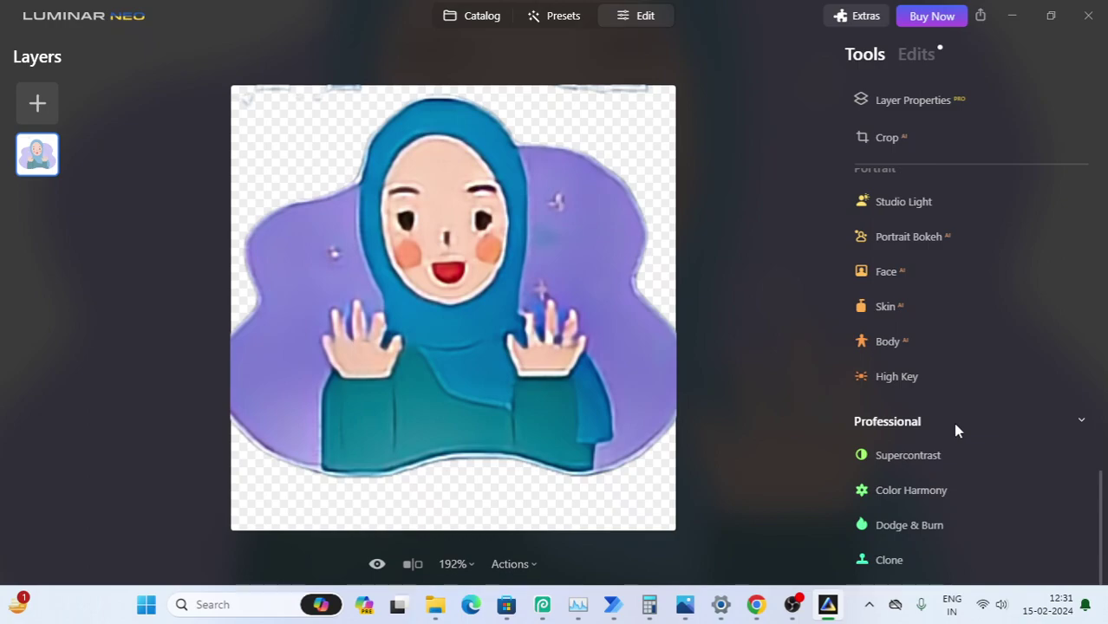
left_click(954, 424)
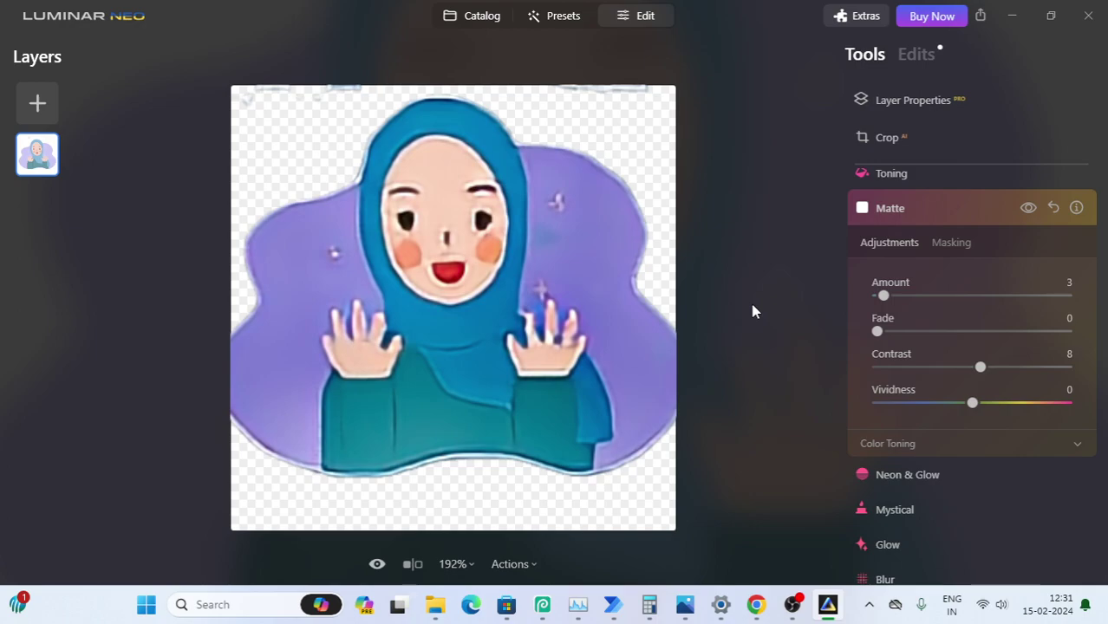
Look over the available presets and the application's main menu categories
left_click(554, 16)
left_click(83, 16)
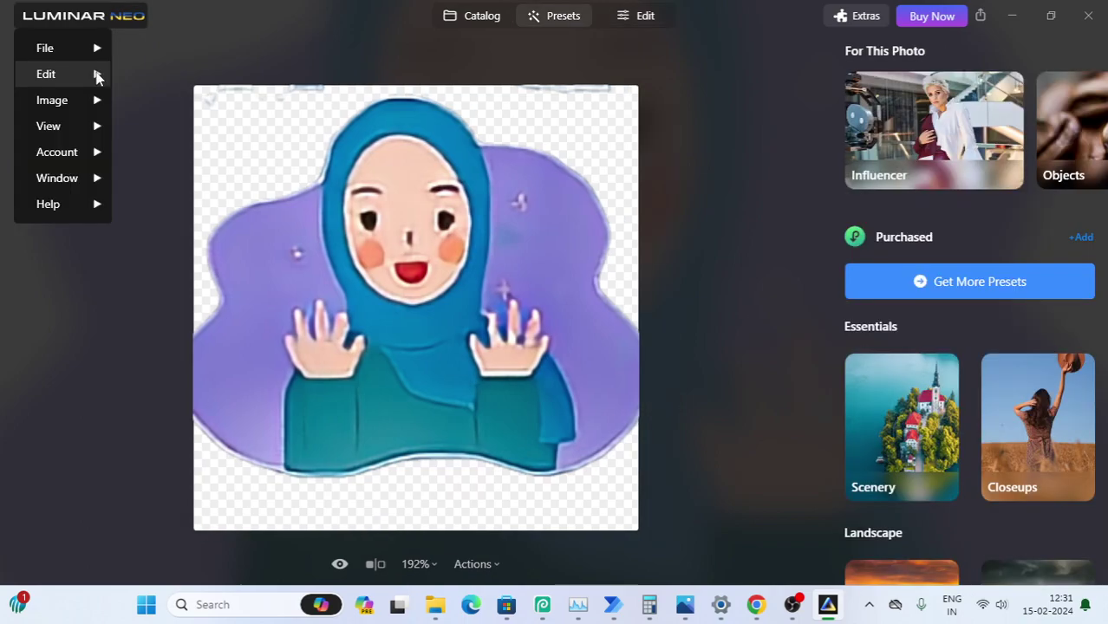
key("Escape")
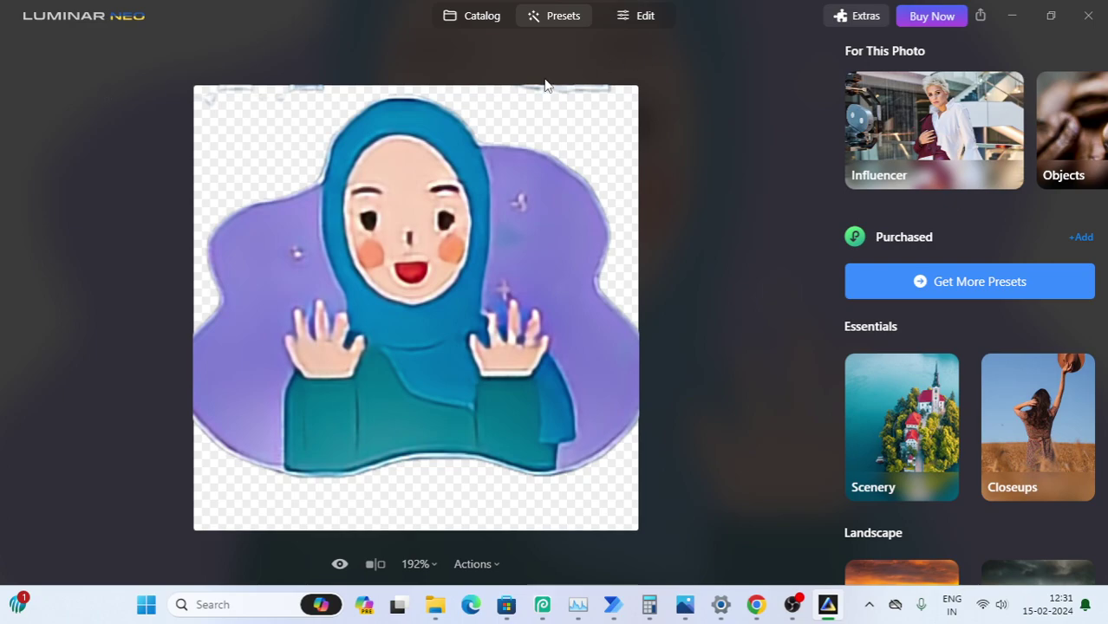
Open the purple sunset iceberg photo from the catalog's sample images in GenErase
left_click(491, 18)
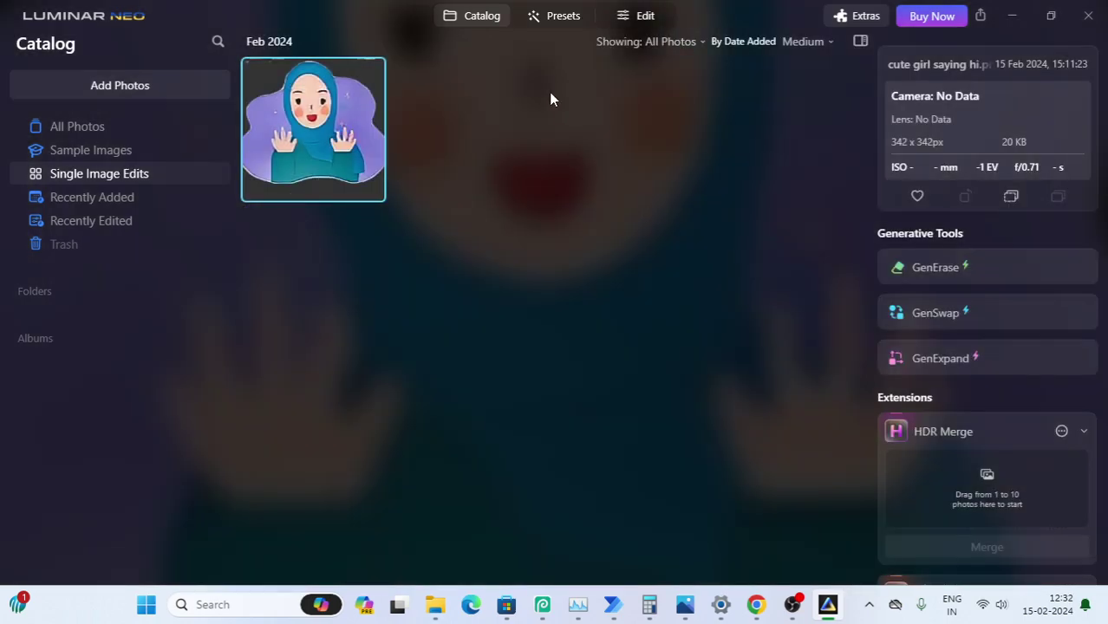
left_click(100, 150)
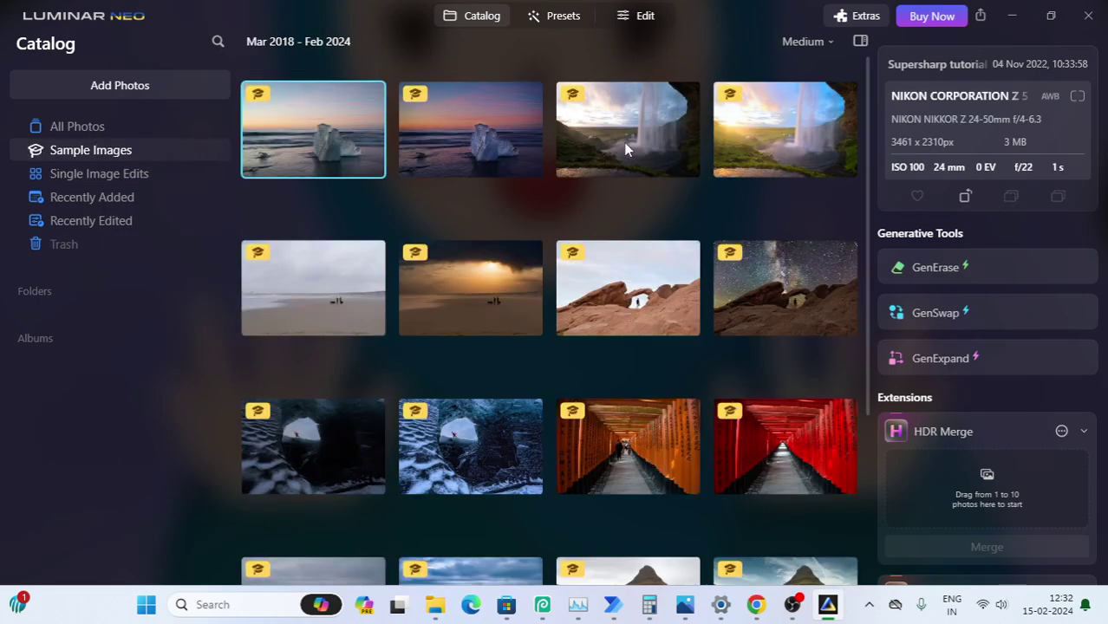
left_click(516, 127)
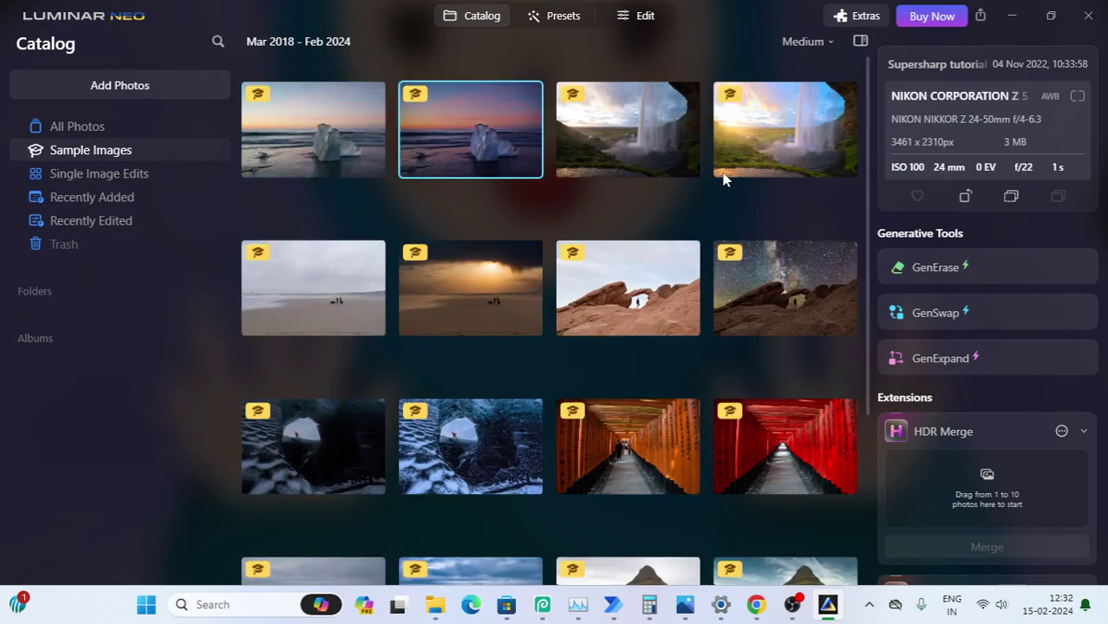
left_click(936, 268)
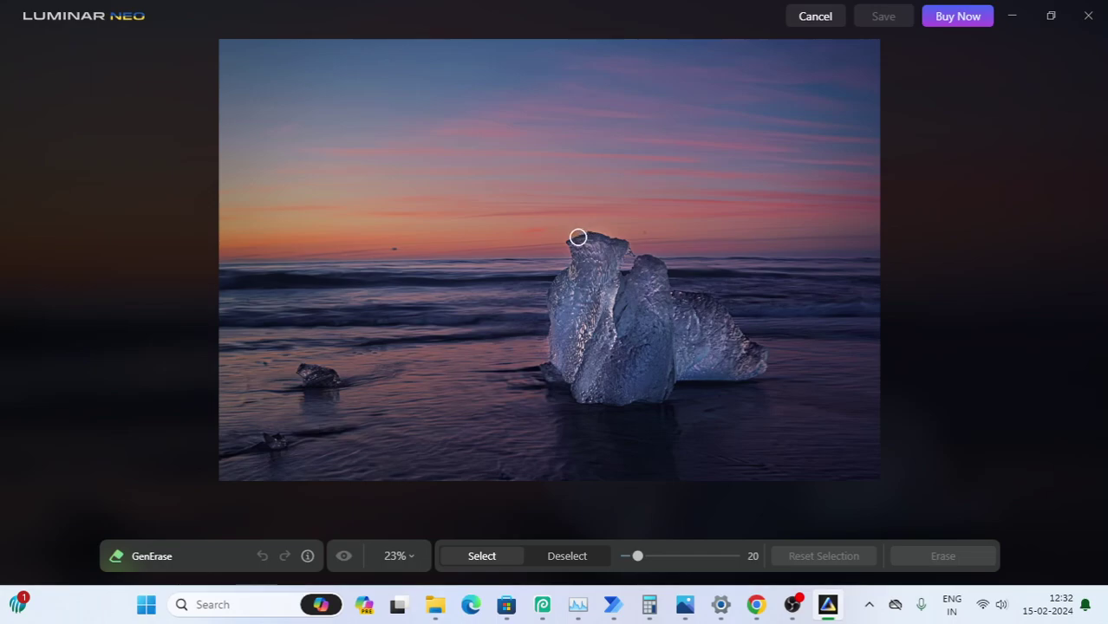
Brush a selection over the whole large ice block with brush size 20 and erase it with GenErase
mouse_move(571, 238)
left_mouse_down()
mouse_move(621, 249)
mouse_move(651, 294)
mouse_move(642, 279)
mouse_move(663, 272)
mouse_move(660, 336)
mouse_move(699, 319)
mouse_move(678, 299)
mouse_move(680, 312)
mouse_move(732, 335)
mouse_move(759, 366)
mouse_move(748, 355)
mouse_move(729, 368)
mouse_move(717, 344)
mouse_move(668, 365)
mouse_move(658, 392)
mouse_move(671, 381)
mouse_move(617, 369)
mouse_move(585, 334)
mouse_move(613, 278)
left_mouse_up()
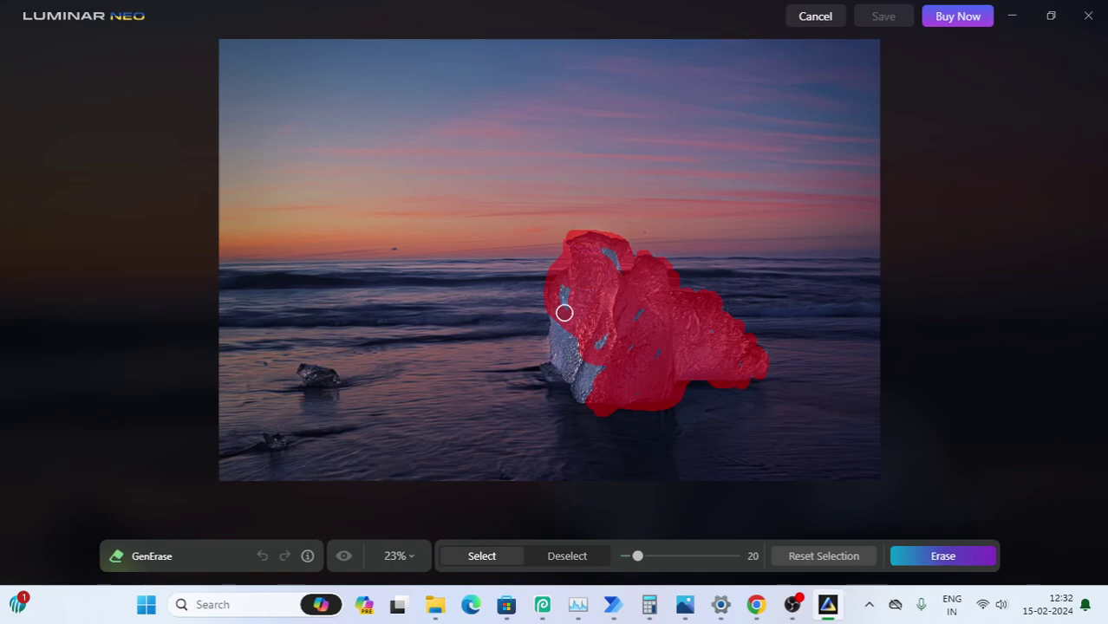
left_click_drag(563, 312, 604, 325)
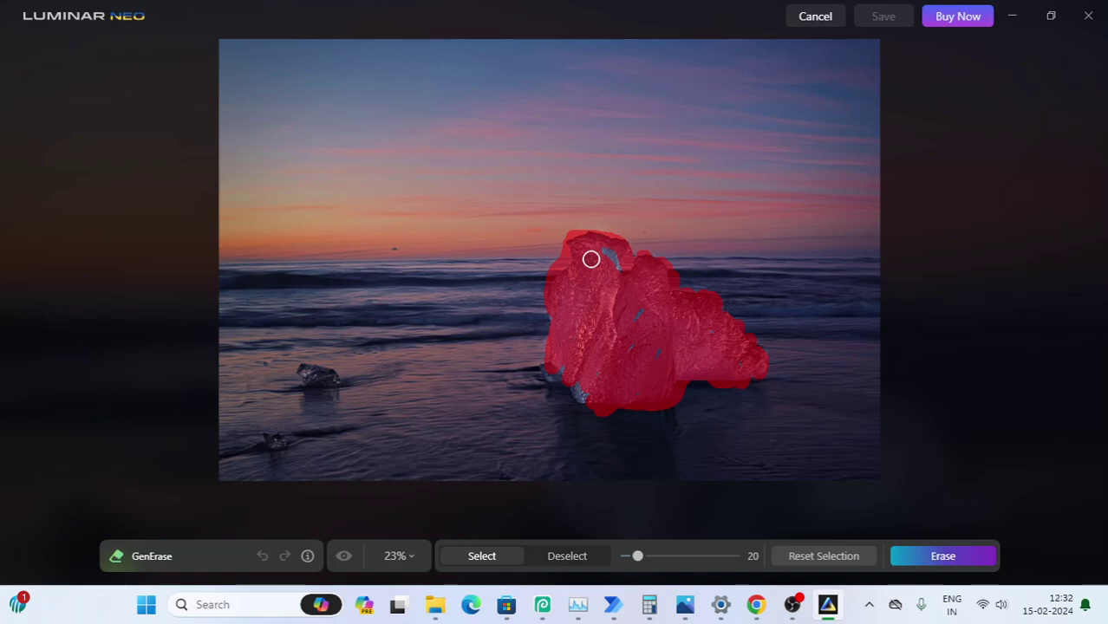
mouse_move(591, 260)
left_mouse_down()
mouse_move(663, 324)
mouse_move(622, 371)
mouse_move(554, 371)
left_mouse_up()
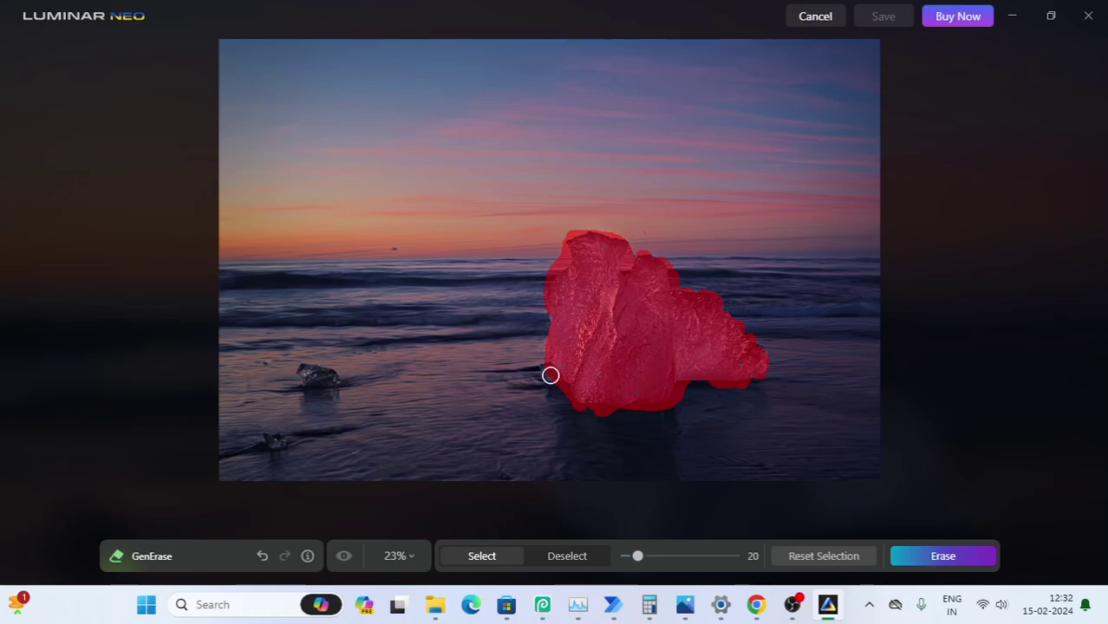
left_click_drag(551, 376, 549, 307)
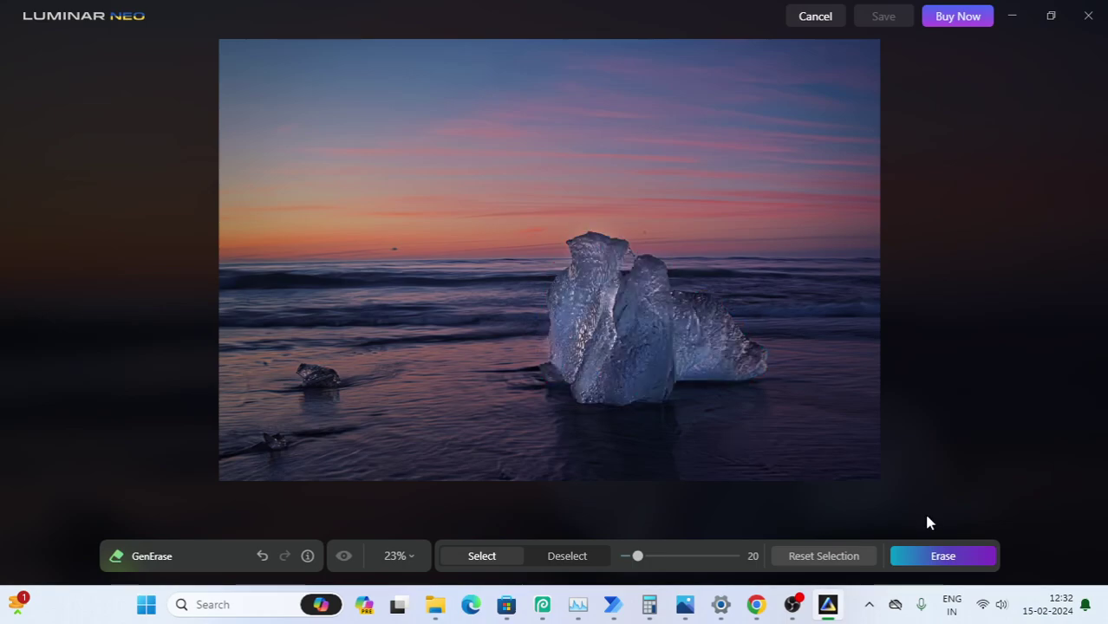
left_click(953, 556)
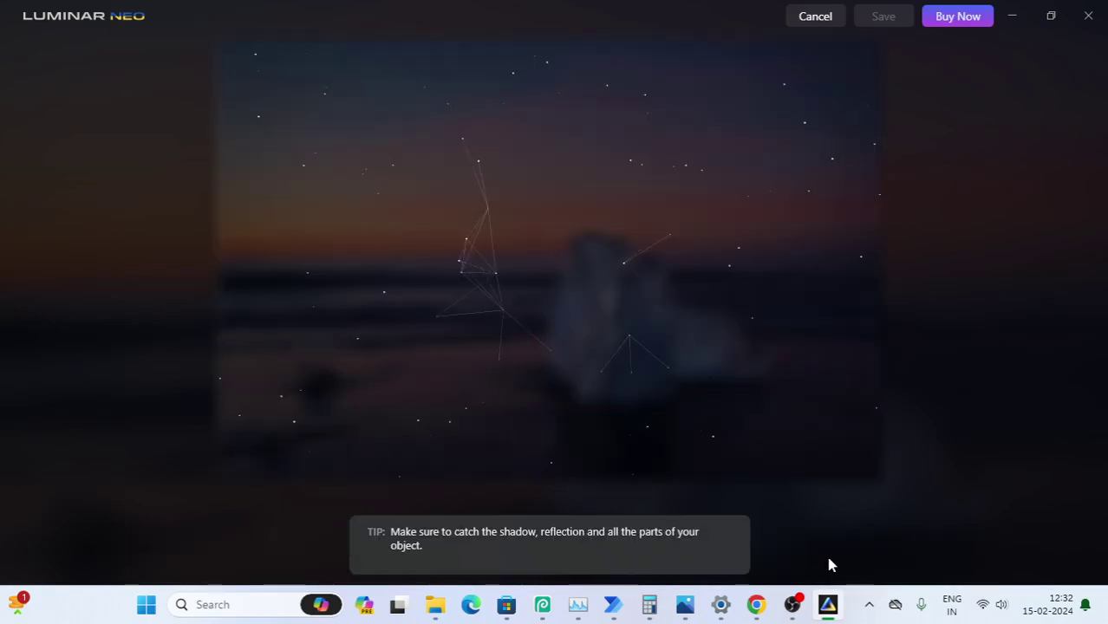